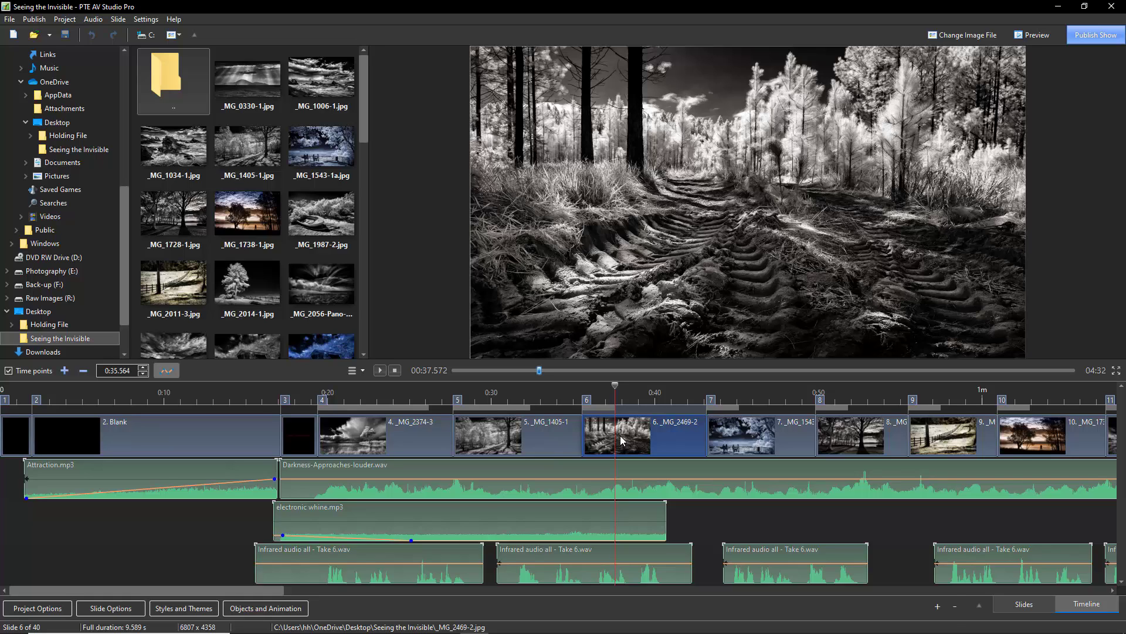
Step: Examine the soundtrack list in the project's audio options, closing them without changes
click(621, 435)
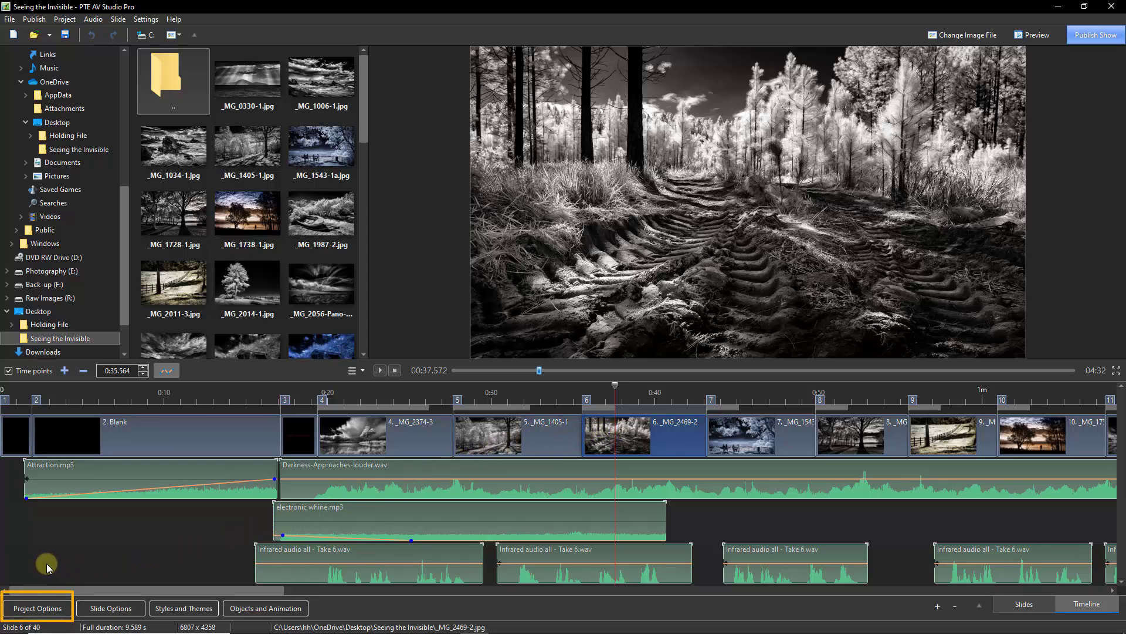
click(40, 610)
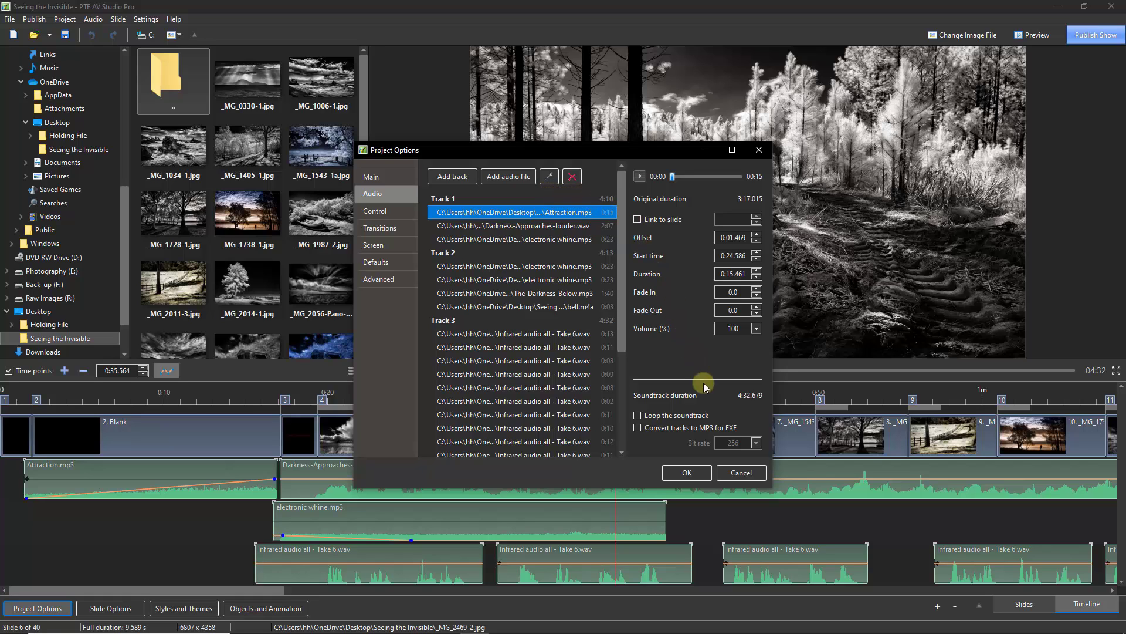
click(731, 471)
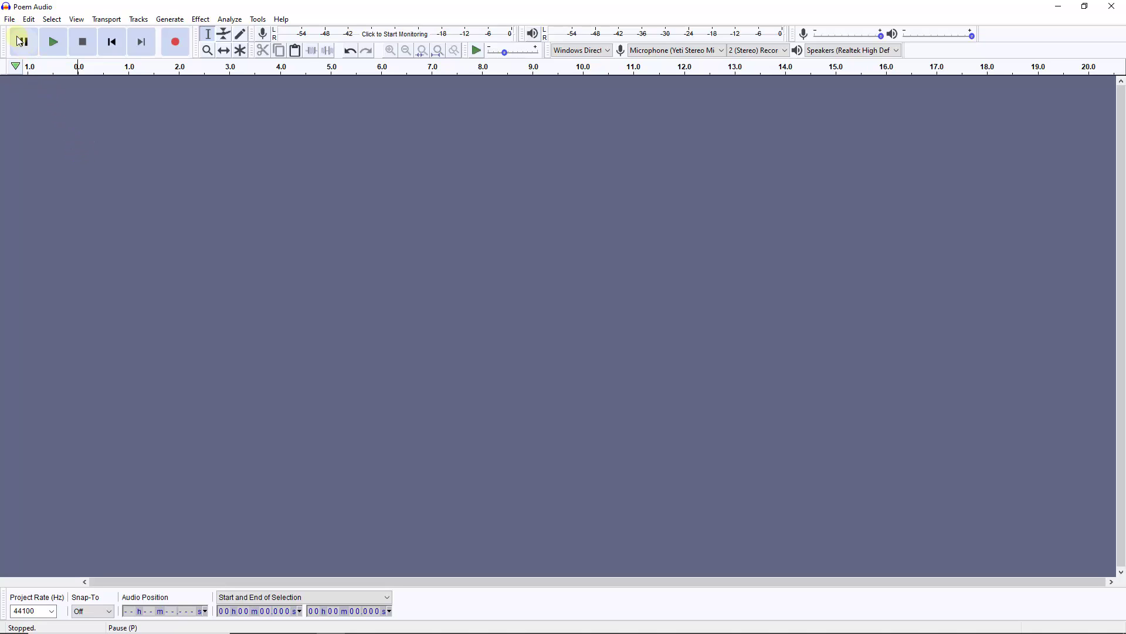
Step: Switch to Audacity and import the Poem Audio file from the Seeing the Invisible folder
click(9, 18)
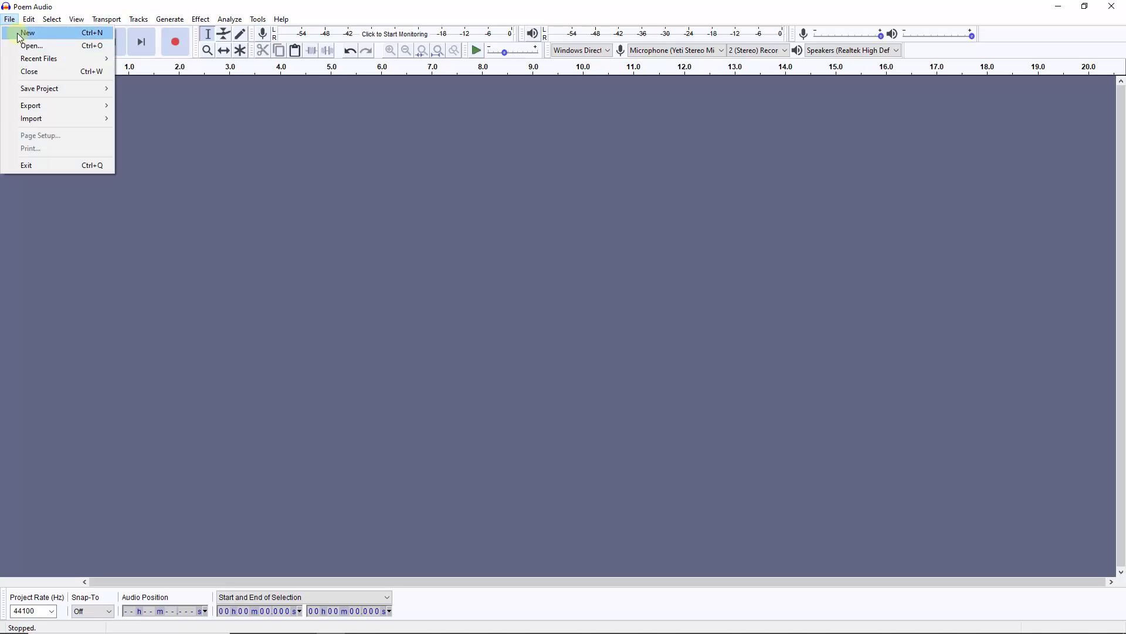
click(35, 119)
click(143, 119)
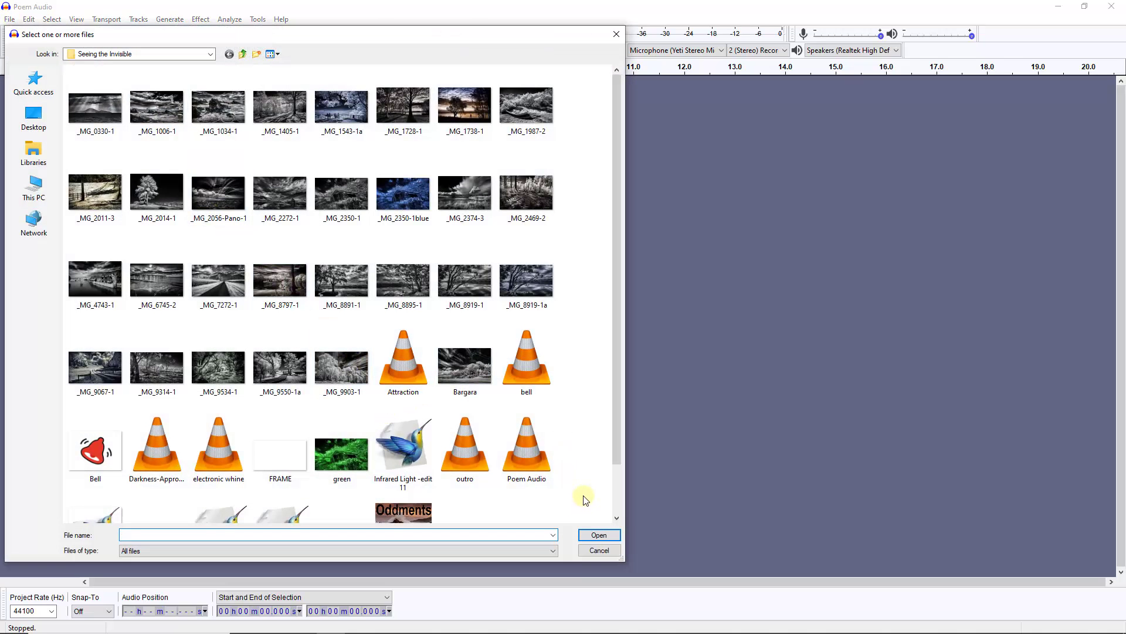
click(528, 461)
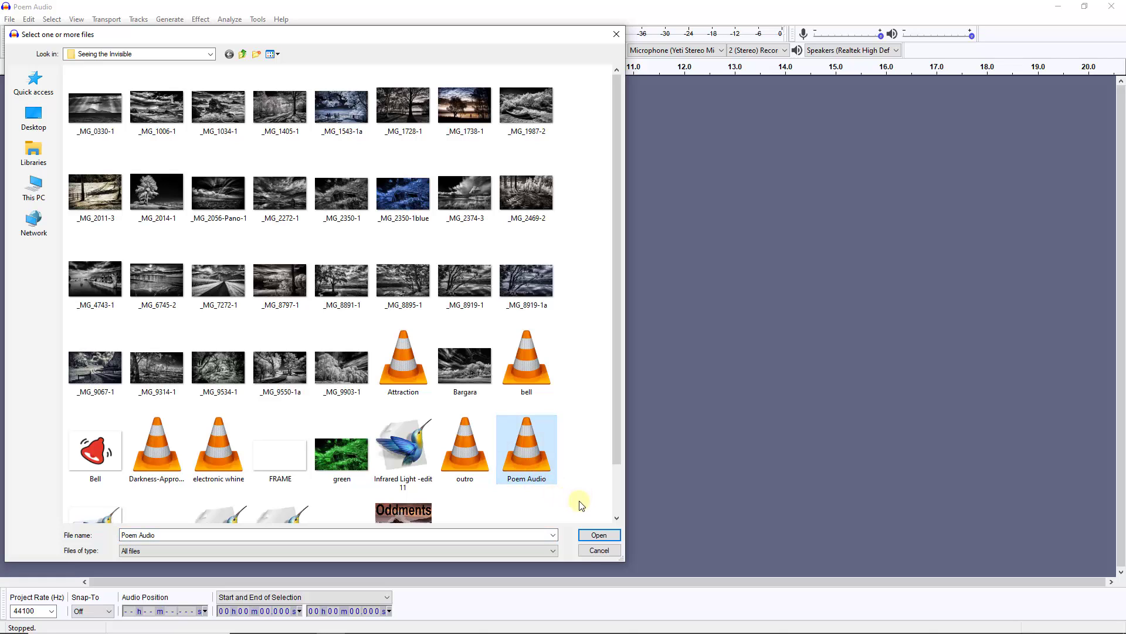
click(598, 535)
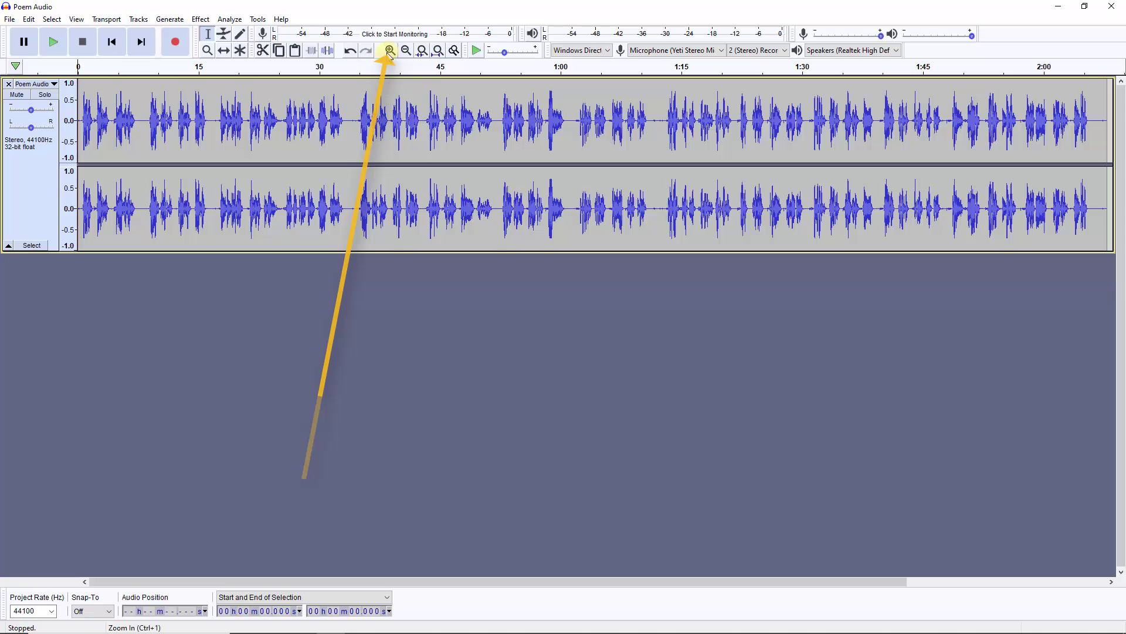
Step: Capture a noise profile for Noise Reduction from the silent lead-in, from 0 to about 0.68 s
click(390, 52)
click(390, 50)
click(390, 50)
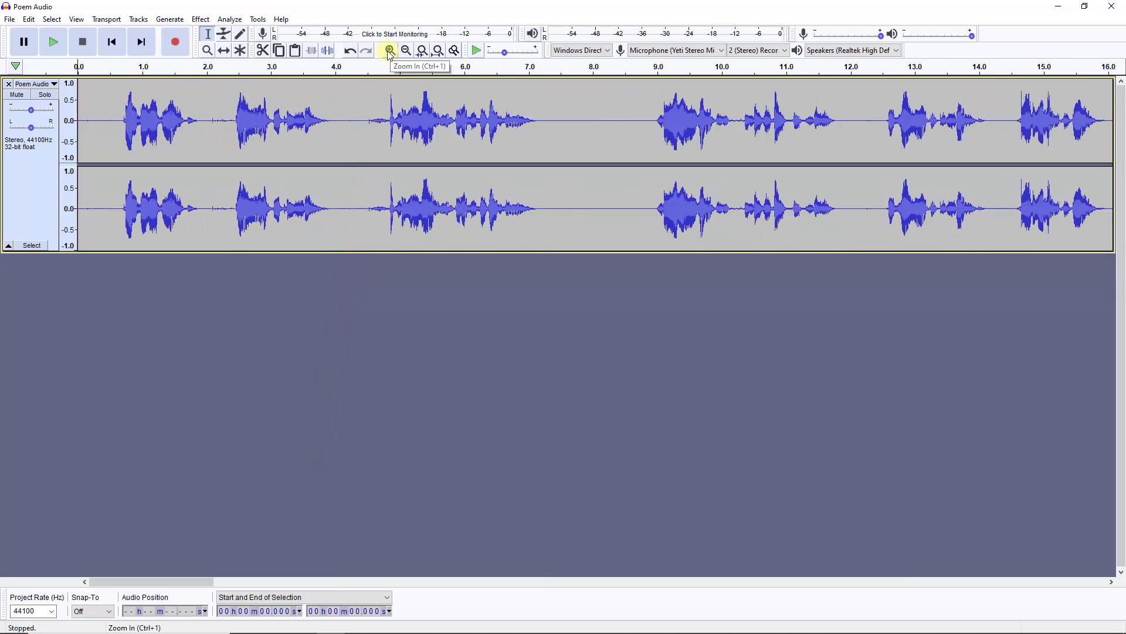
click(390, 51)
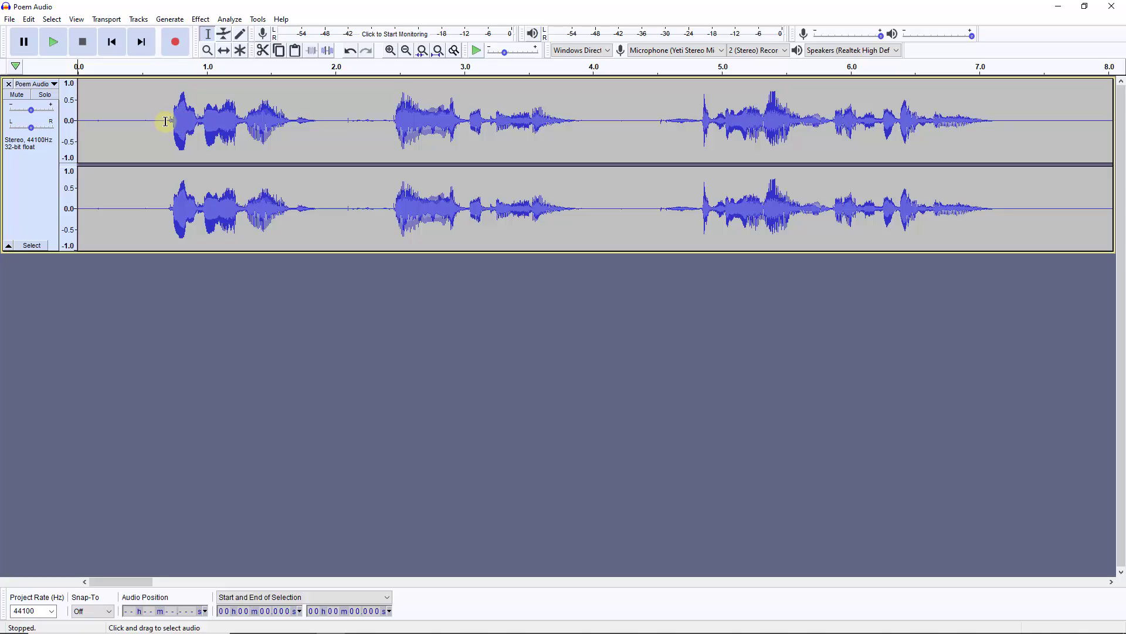
drag(163, 122, 51, 133)
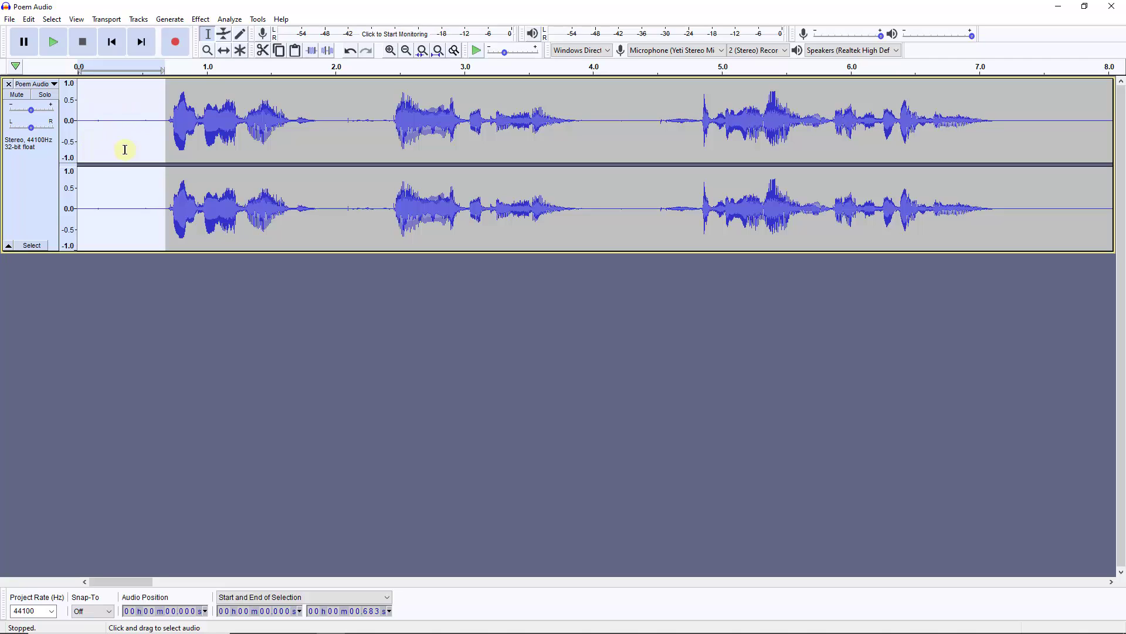
click(201, 19)
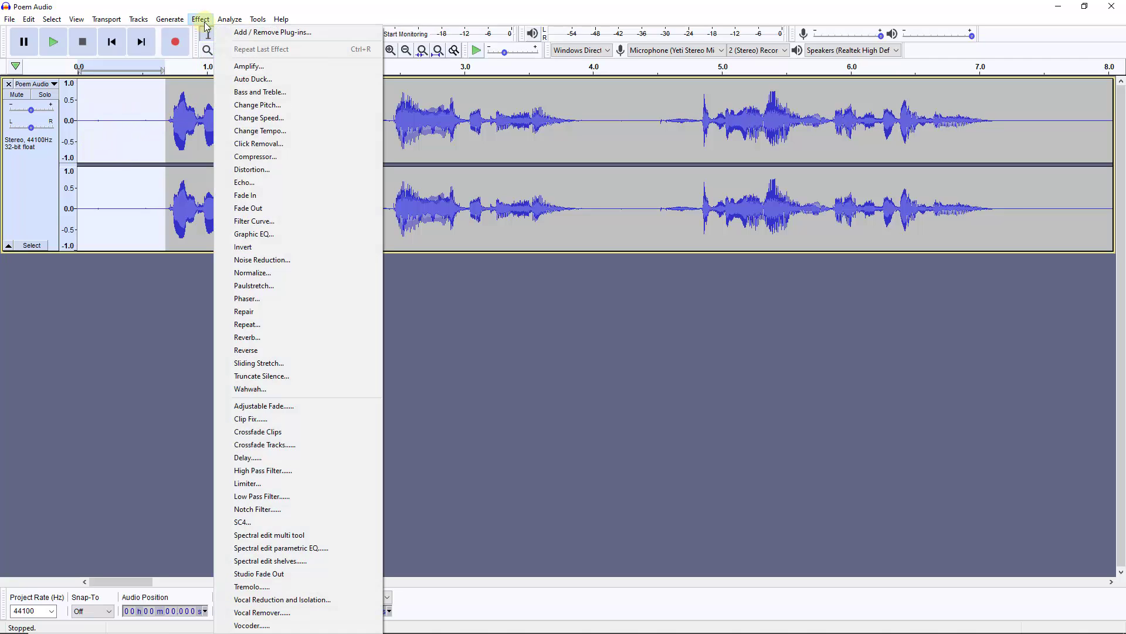
click(251, 260)
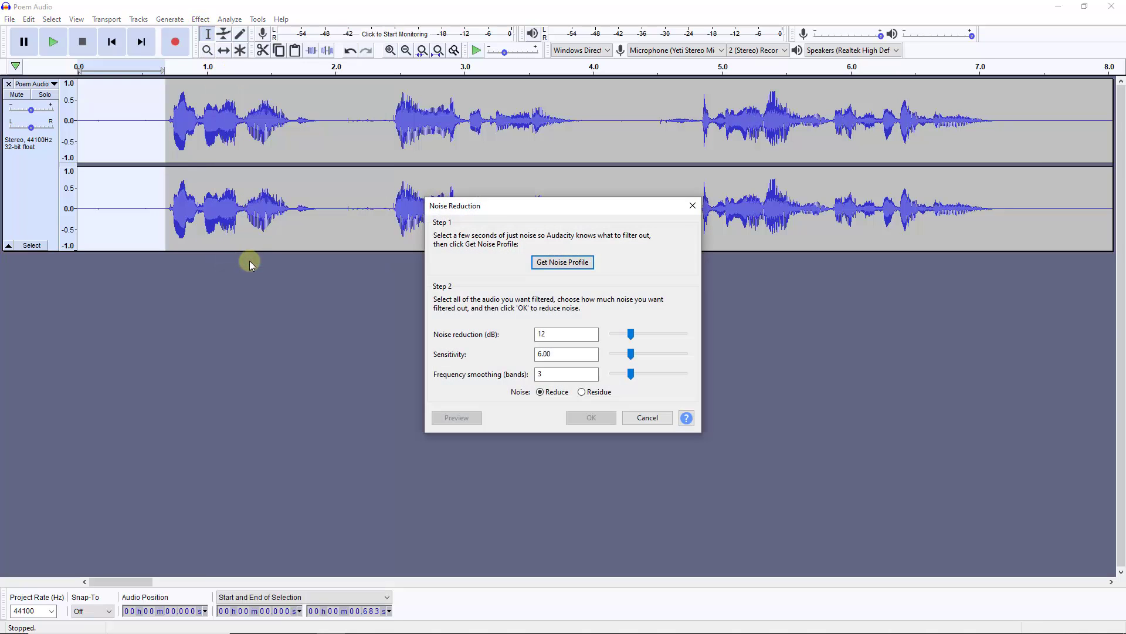
click(548, 266)
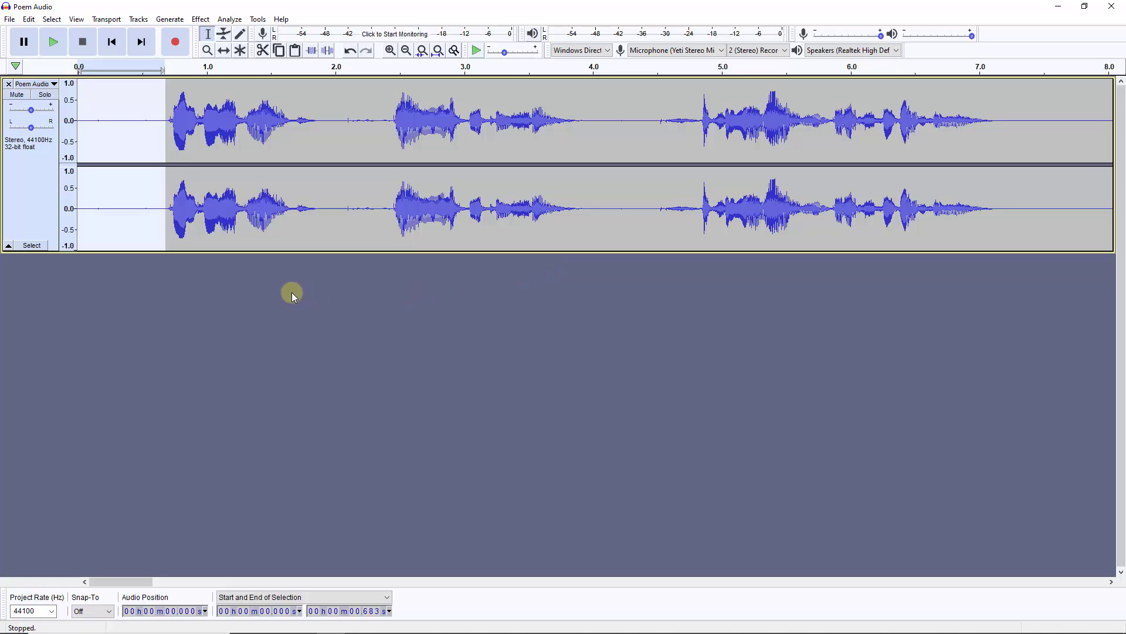
Step: Apply Noise Reduction to the entire track with 12 dB reduction, sensitivity 6.00 and 3 frequency smoothing bands
key(ctrl+a)
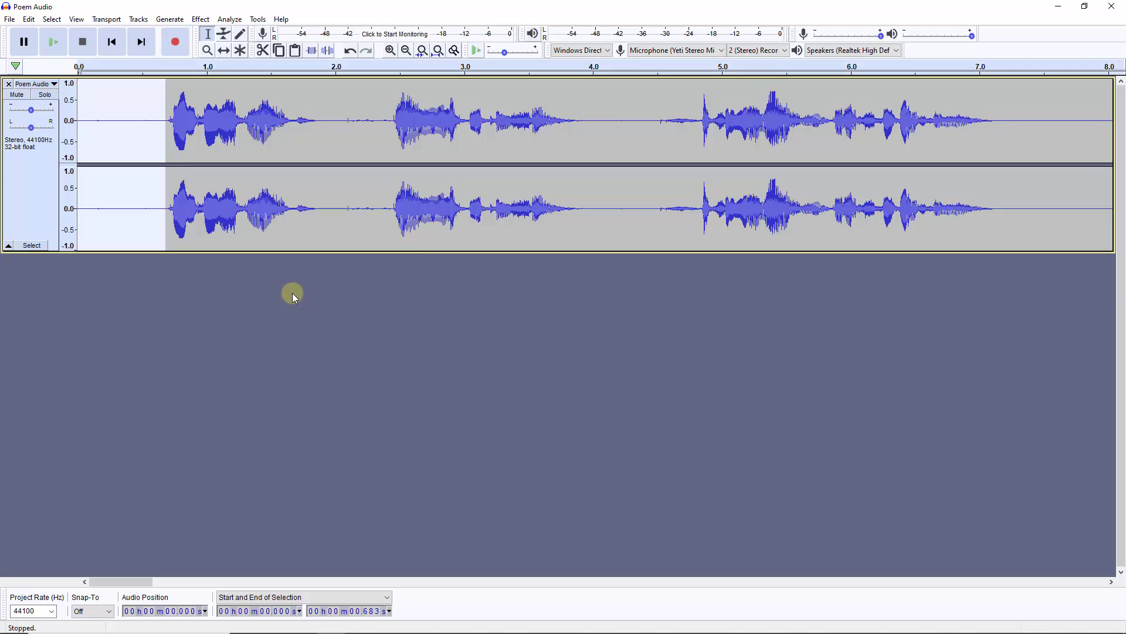
click(201, 20)
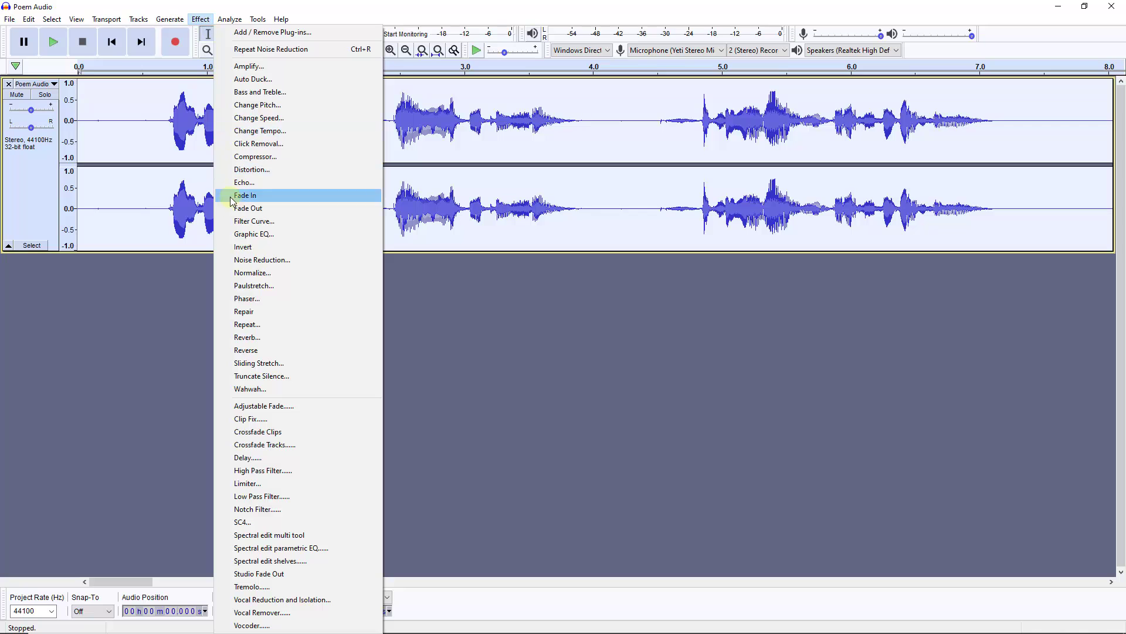
click(246, 261)
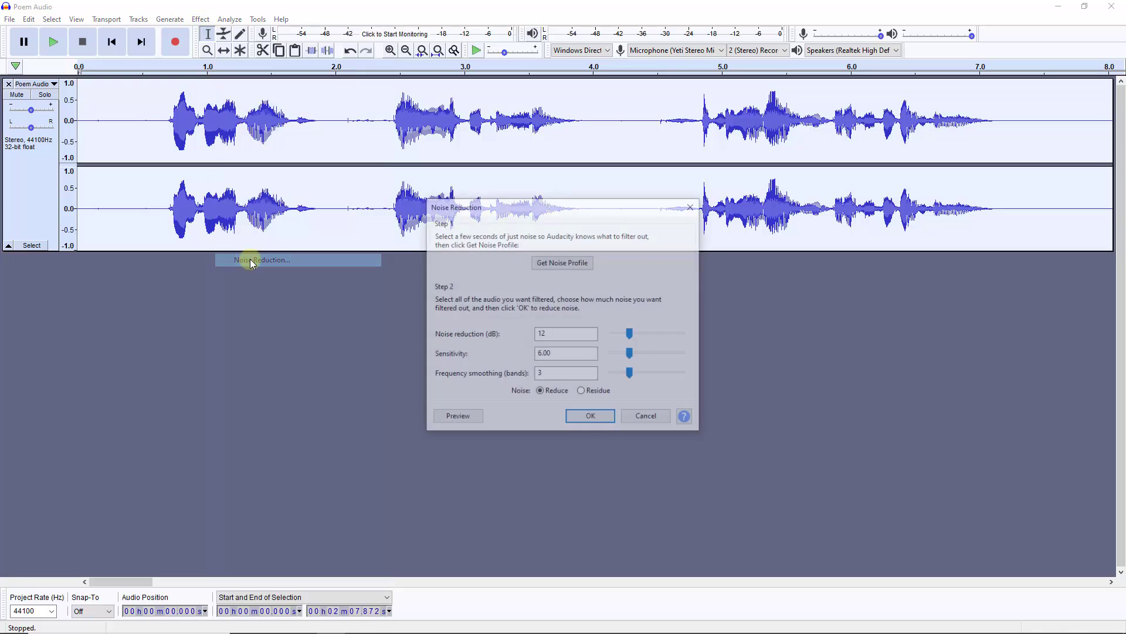
click(581, 419)
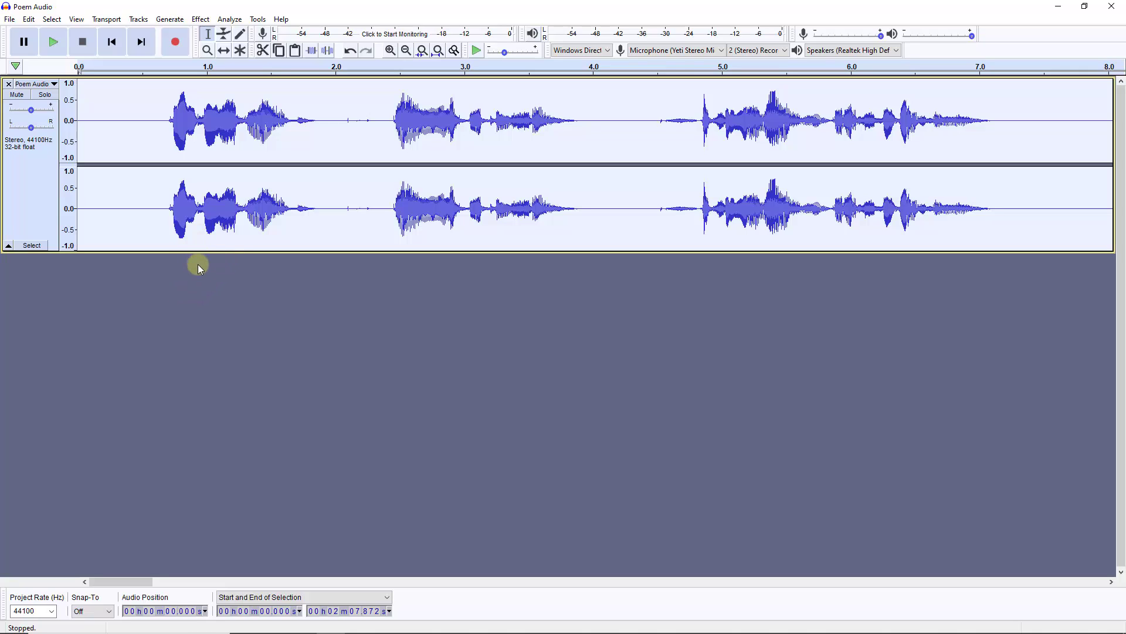
Step: Apply the Bass and Treble effect to the whole track with bass at 13 dB and treble at 3 dB
click(200, 21)
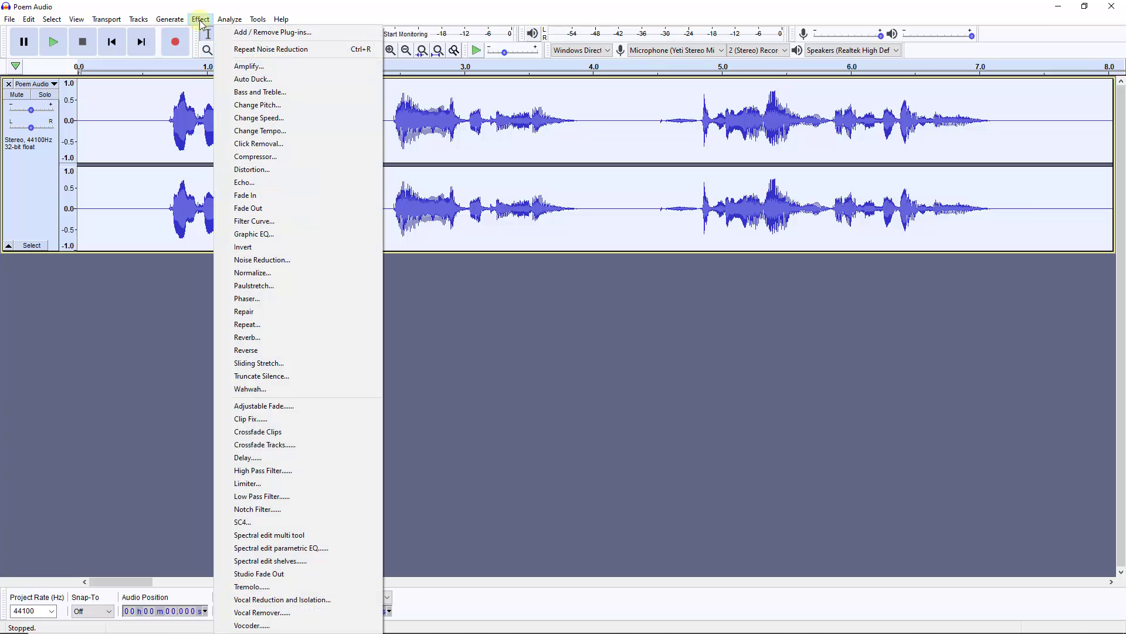
click(251, 93)
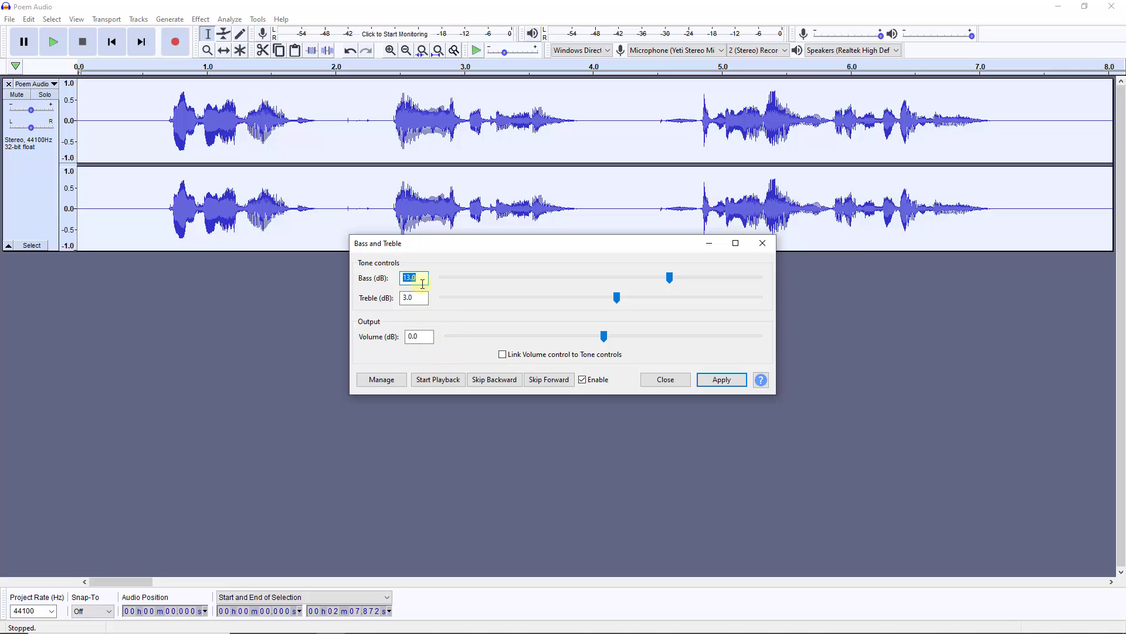
click(724, 378)
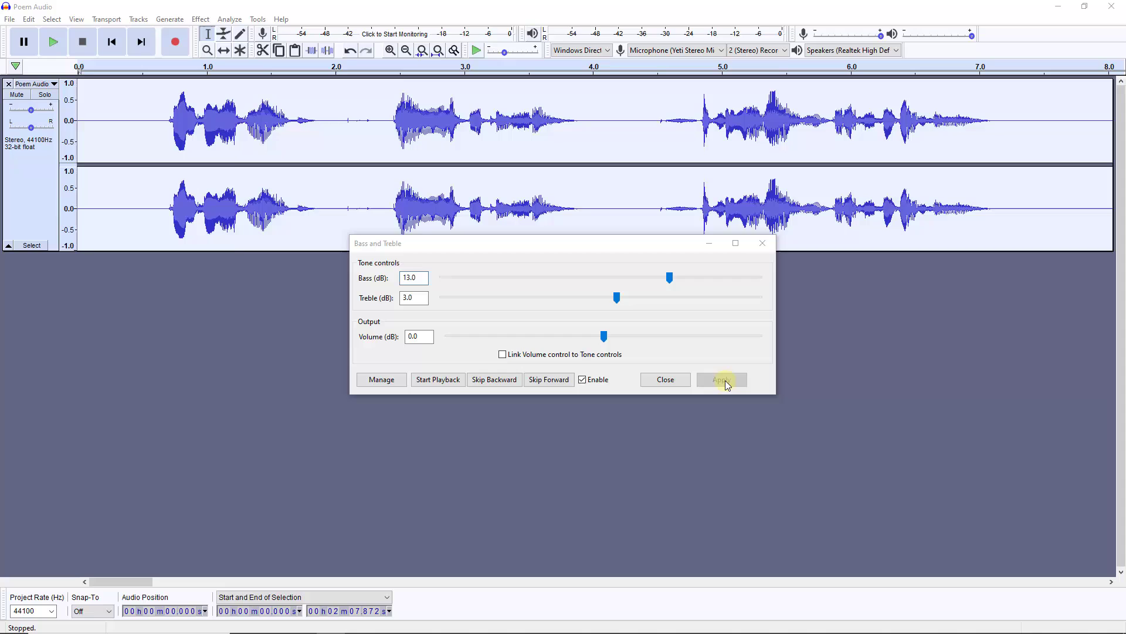
click(666, 381)
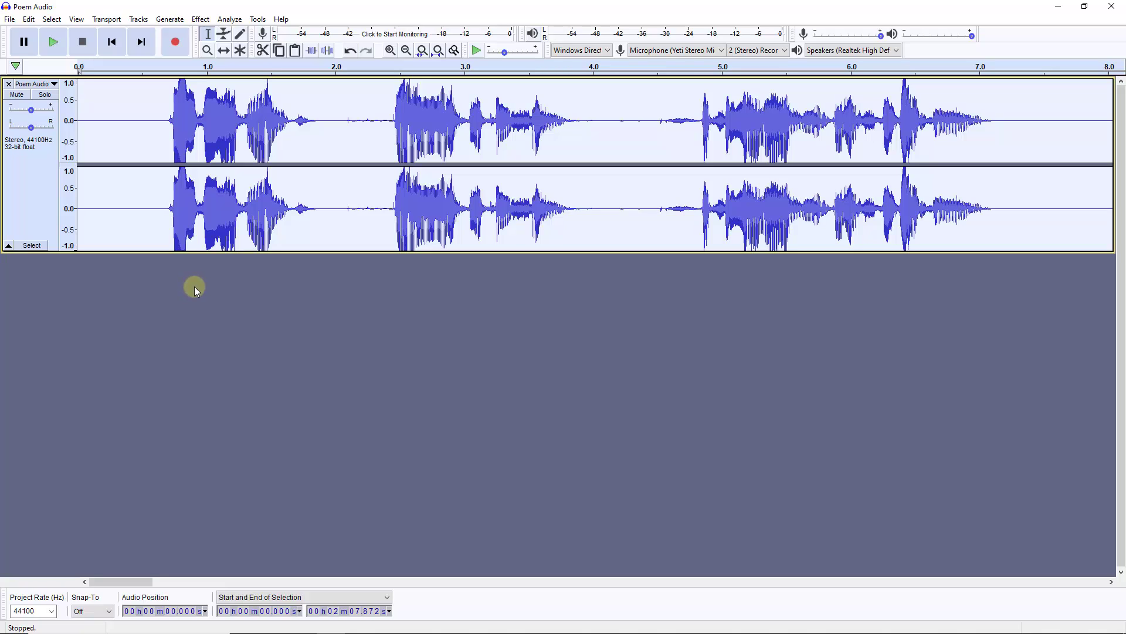
Step: Normalize the track's peak amplitude to -1.0 dB with DC offset removal enabled
click(206, 22)
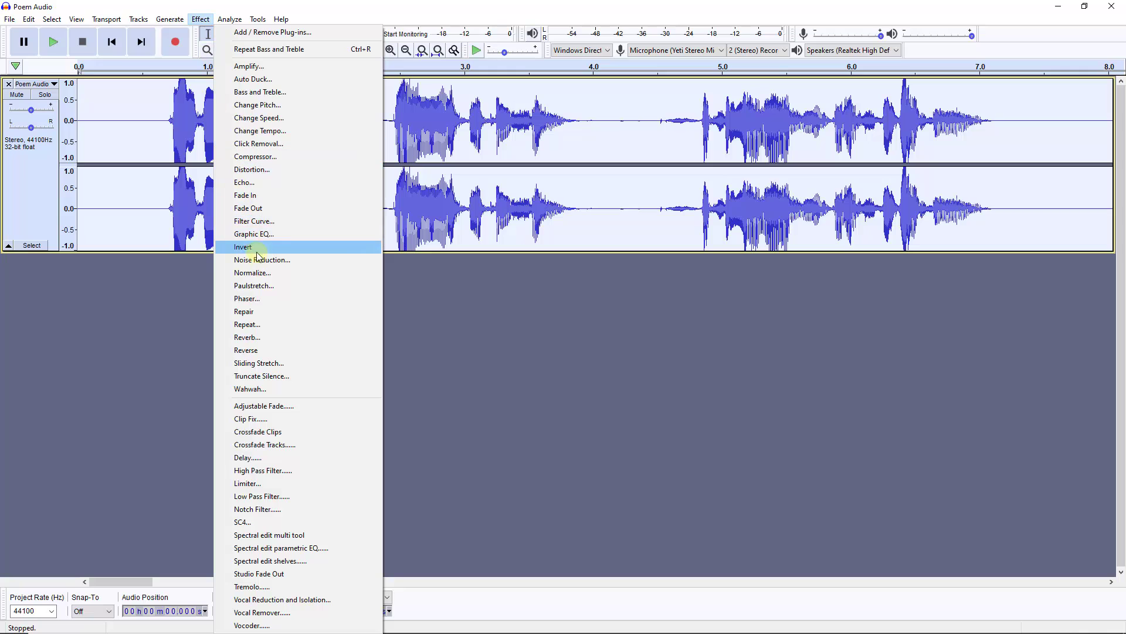
click(251, 274)
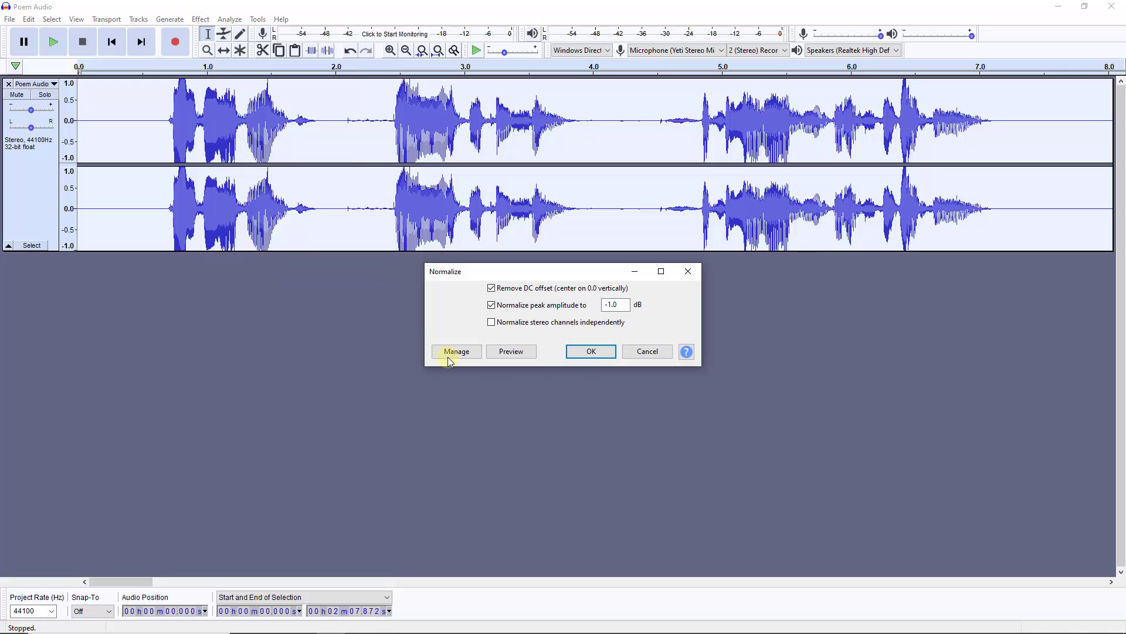
click(591, 352)
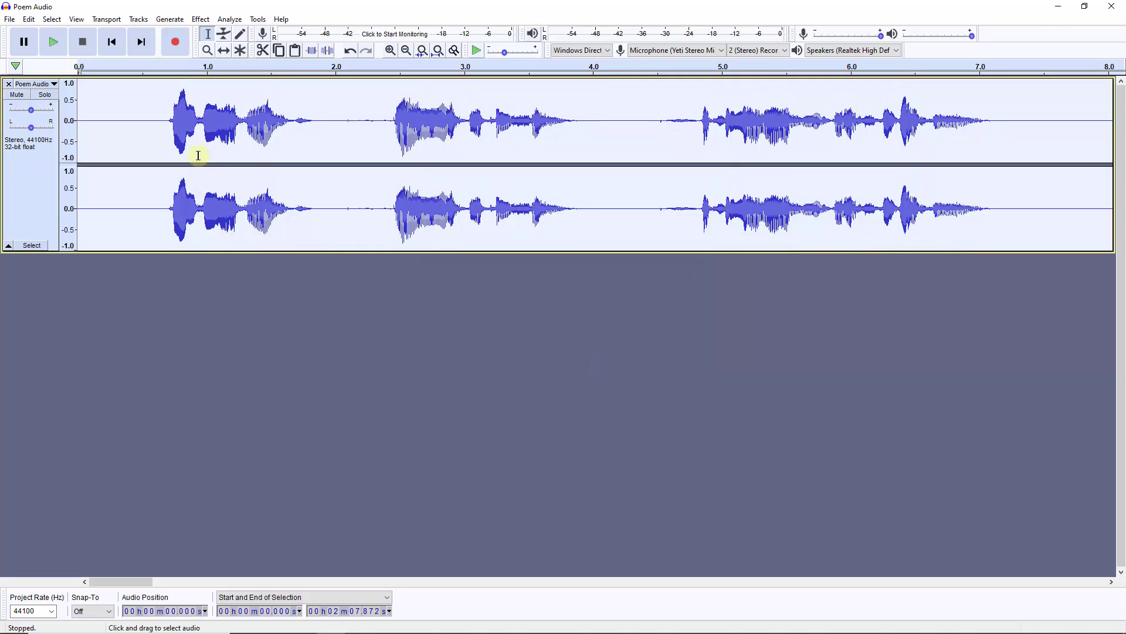
Step: Amplify the whole track by 2.0 dB with clipping allowed
click(201, 19)
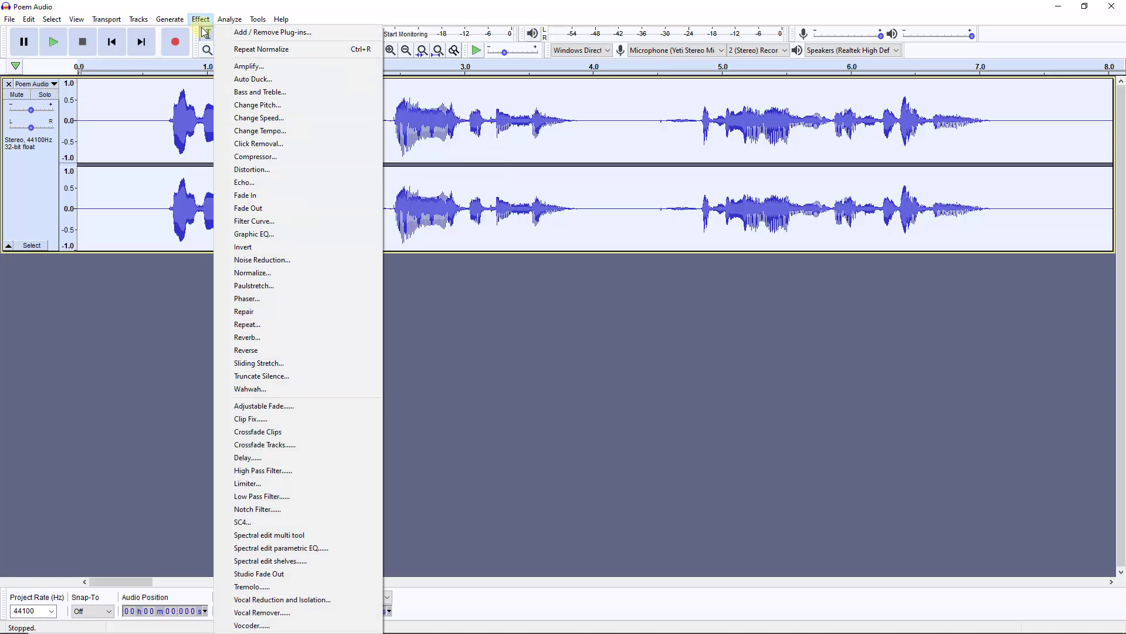
click(234, 66)
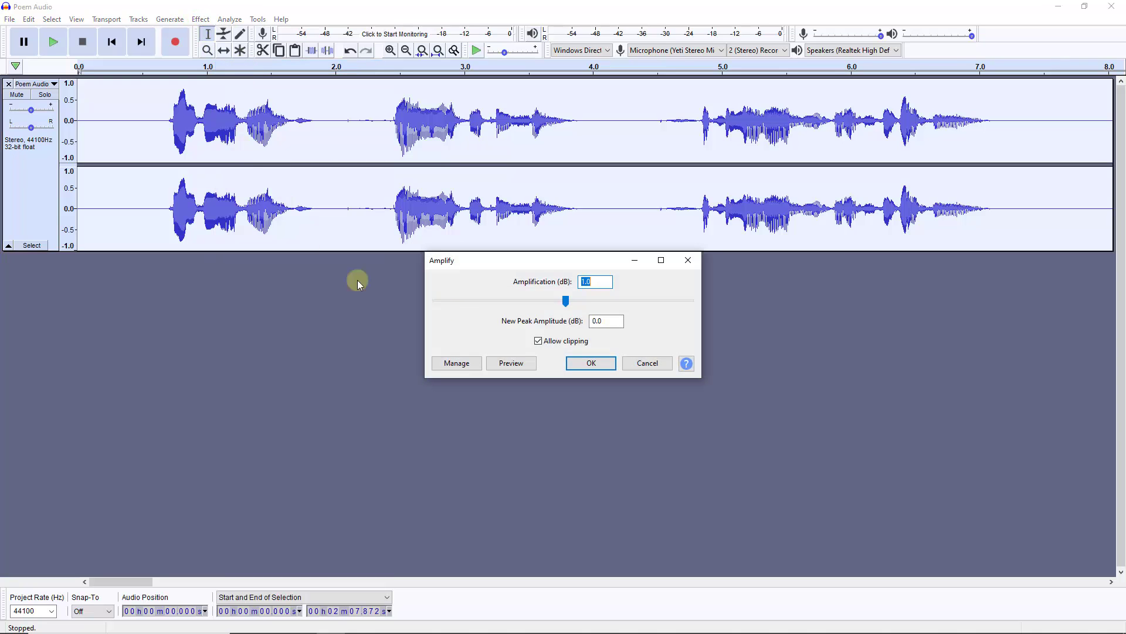
click(577, 299)
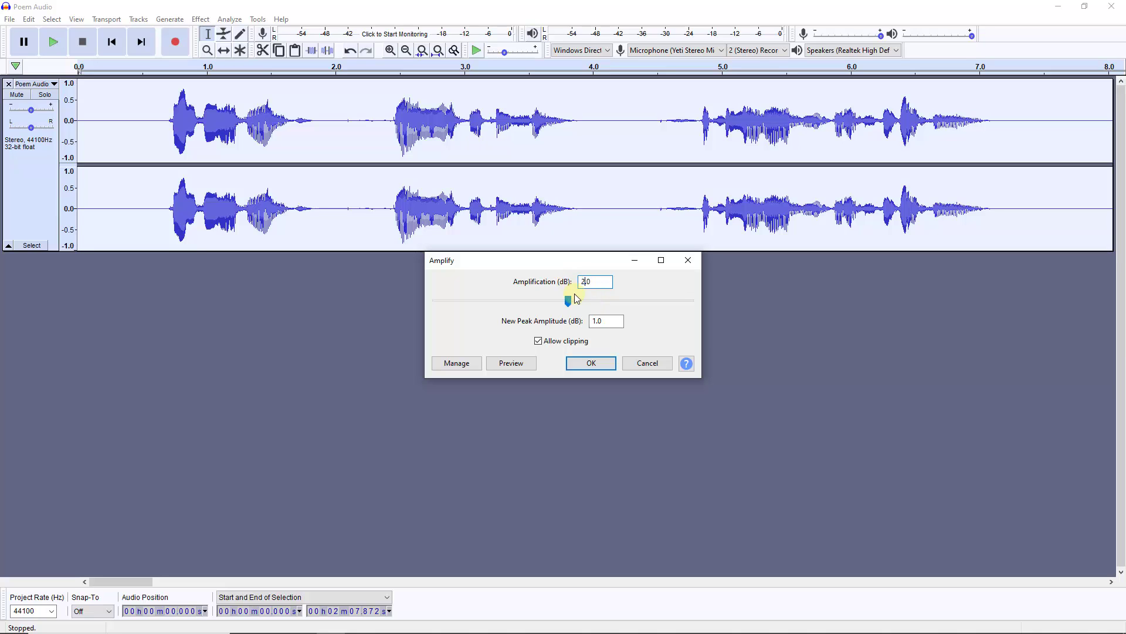
click(592, 363)
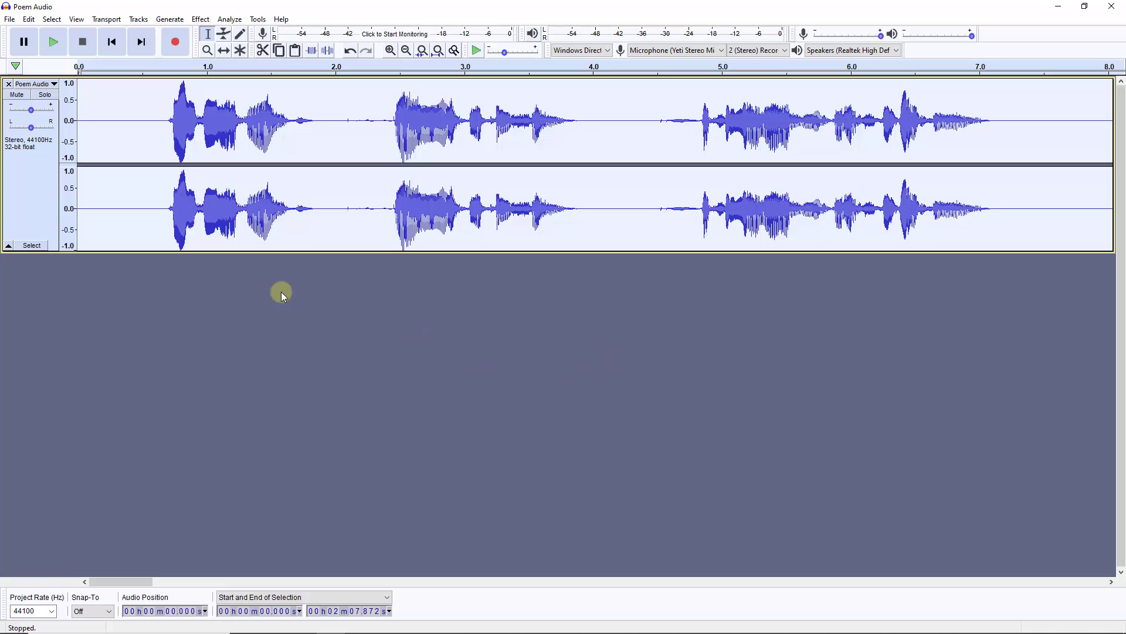
Step: Export the audio as a 16-bit WAV file named Poem Audio Polished in the Seeing the Invisible folder
click(9, 20)
mouse_move(41, 107)
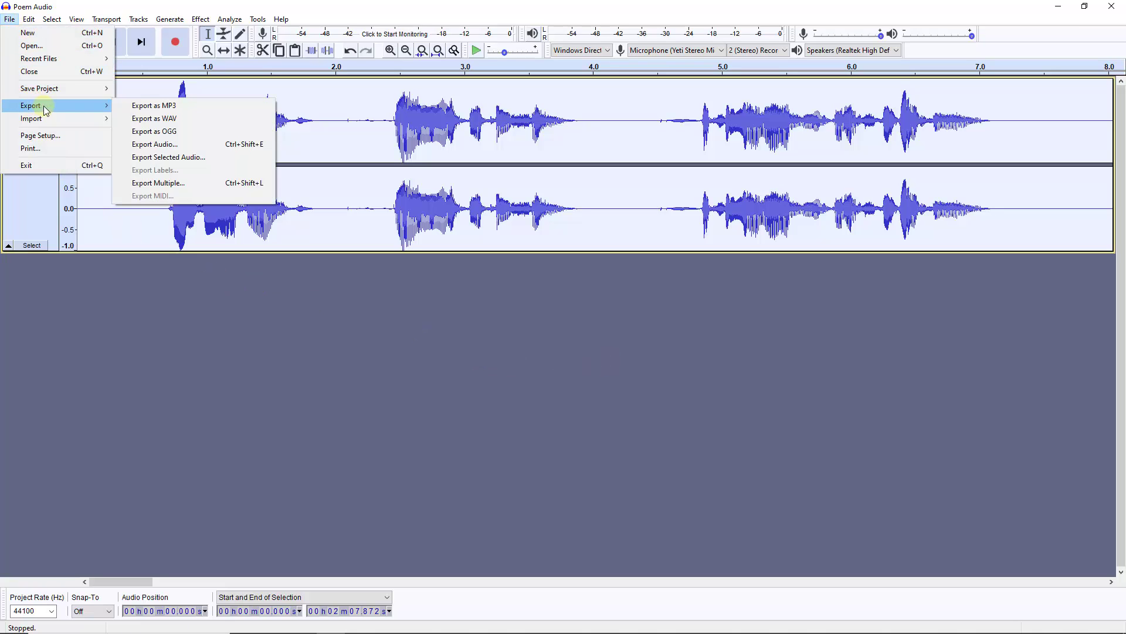
click(172, 119)
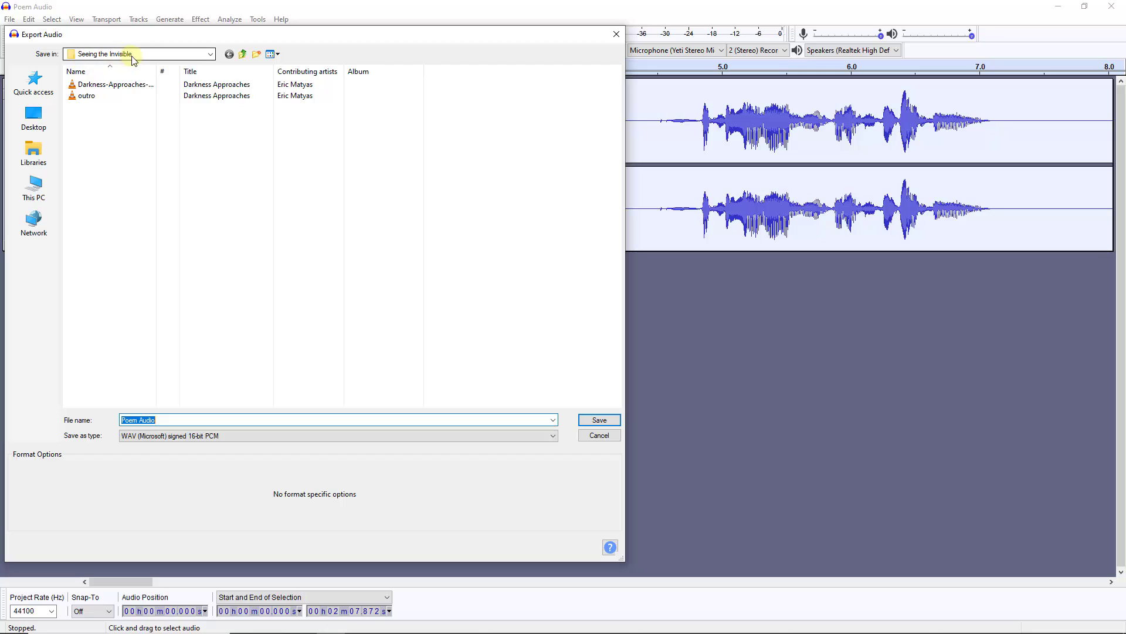
click(161, 418)
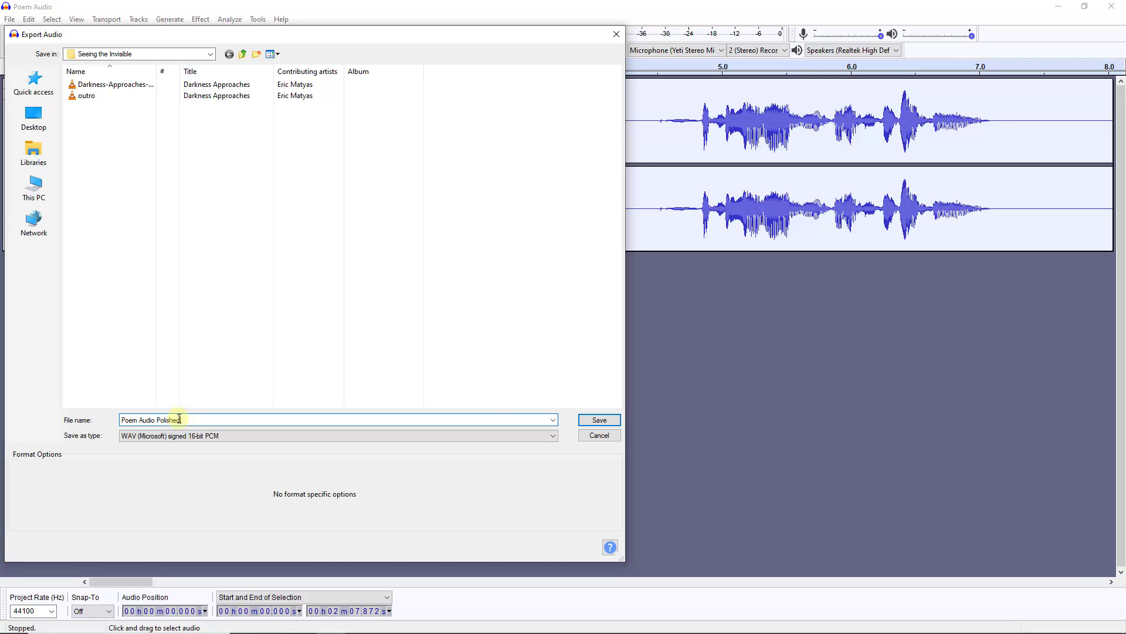
click(599, 420)
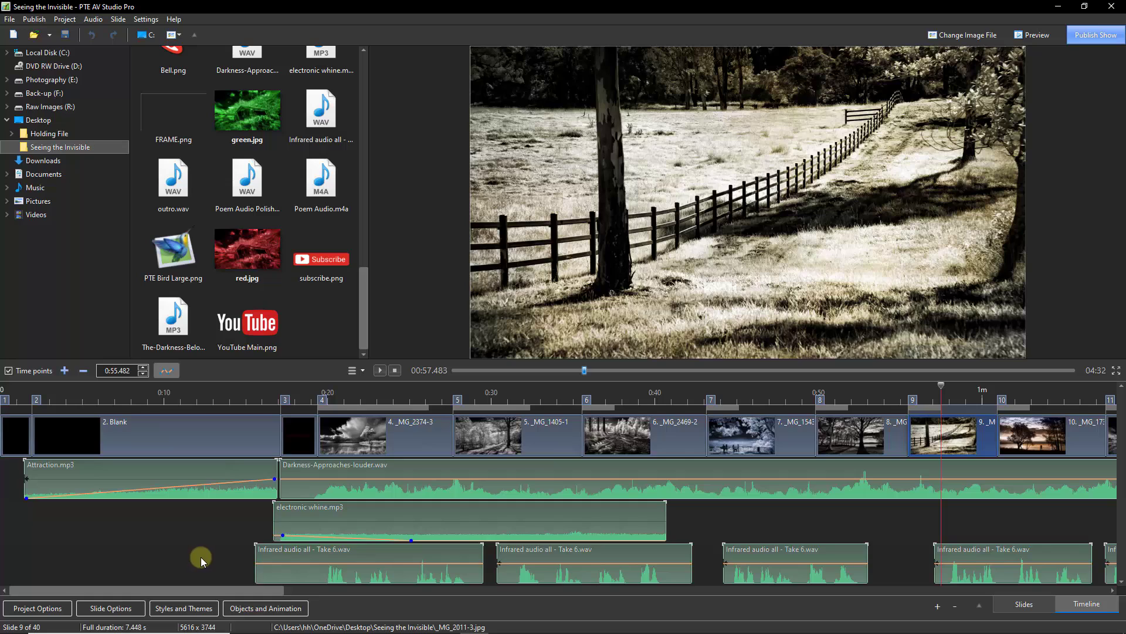
Step: Remove Track 3, which holds the Infrared audio all - Take 6.wav clips, in the project's audio options
click(300, 572)
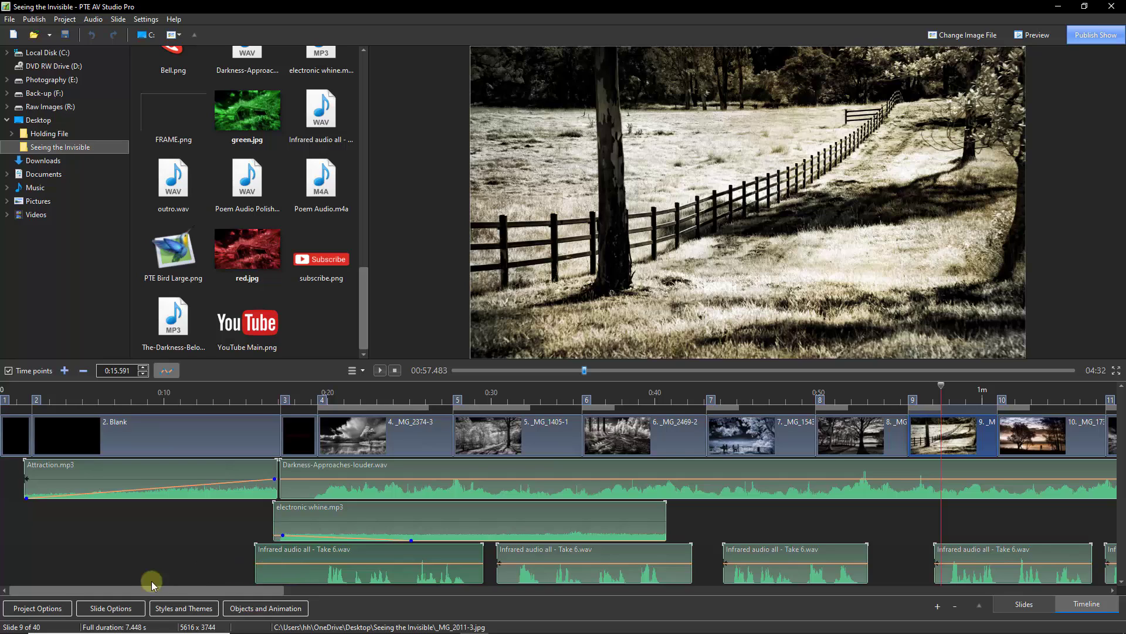
click(47, 609)
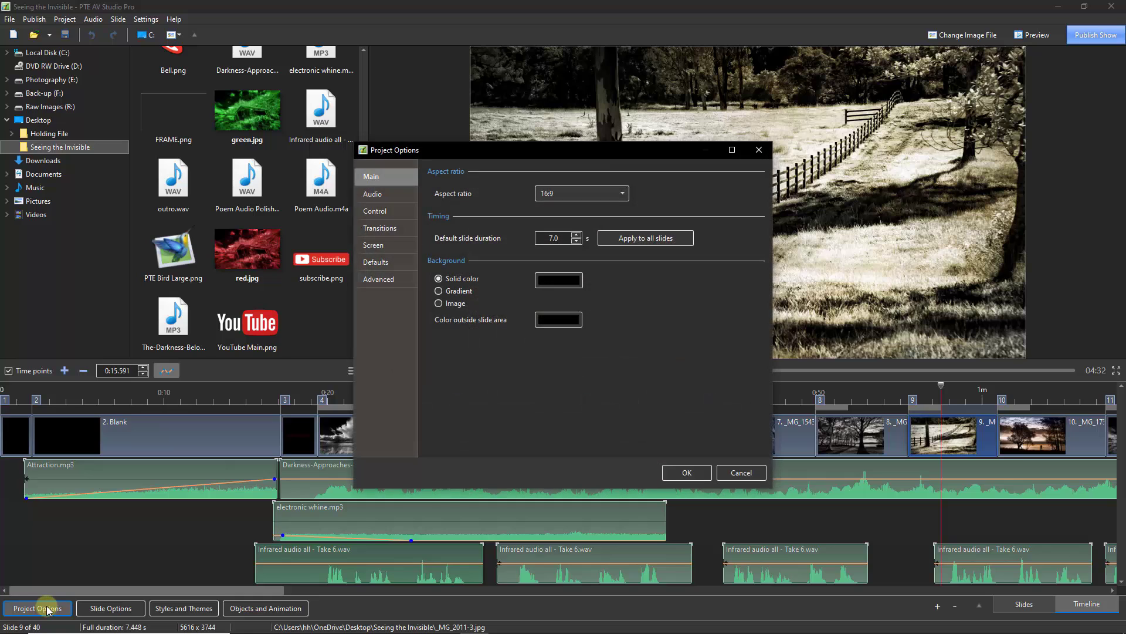
click(374, 195)
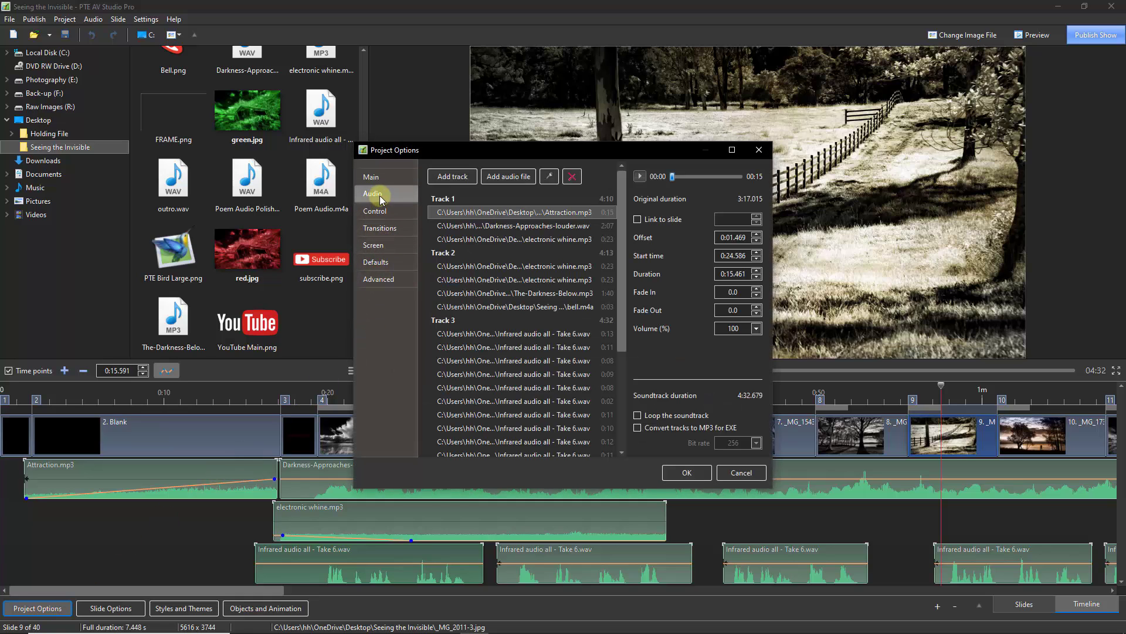
click(444, 321)
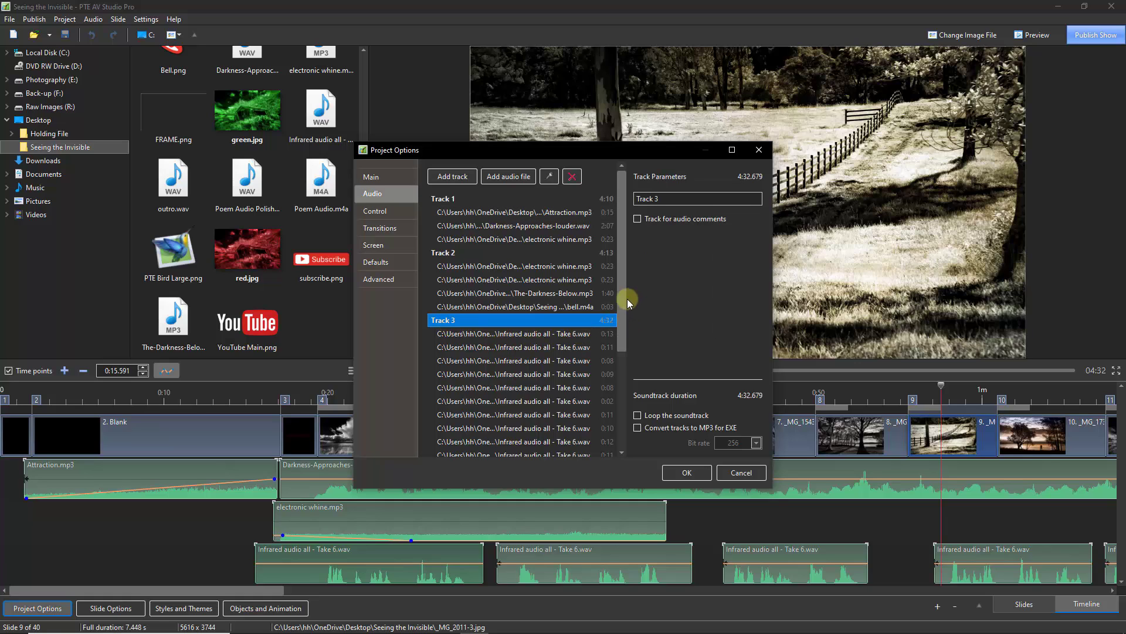
drag(620, 299, 621, 306)
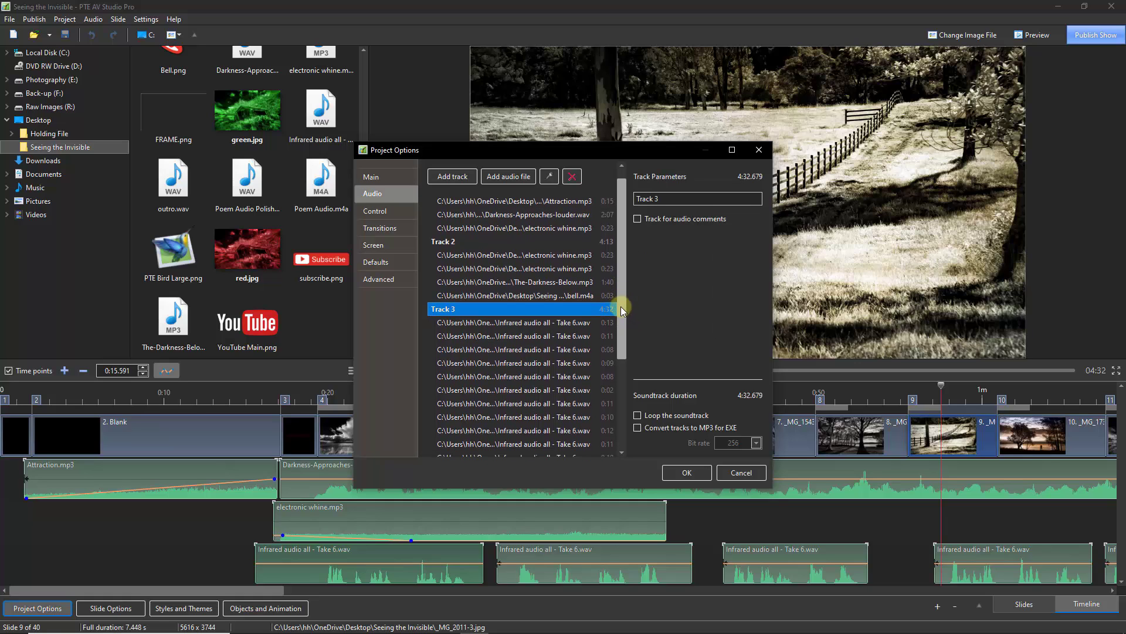
click(571, 178)
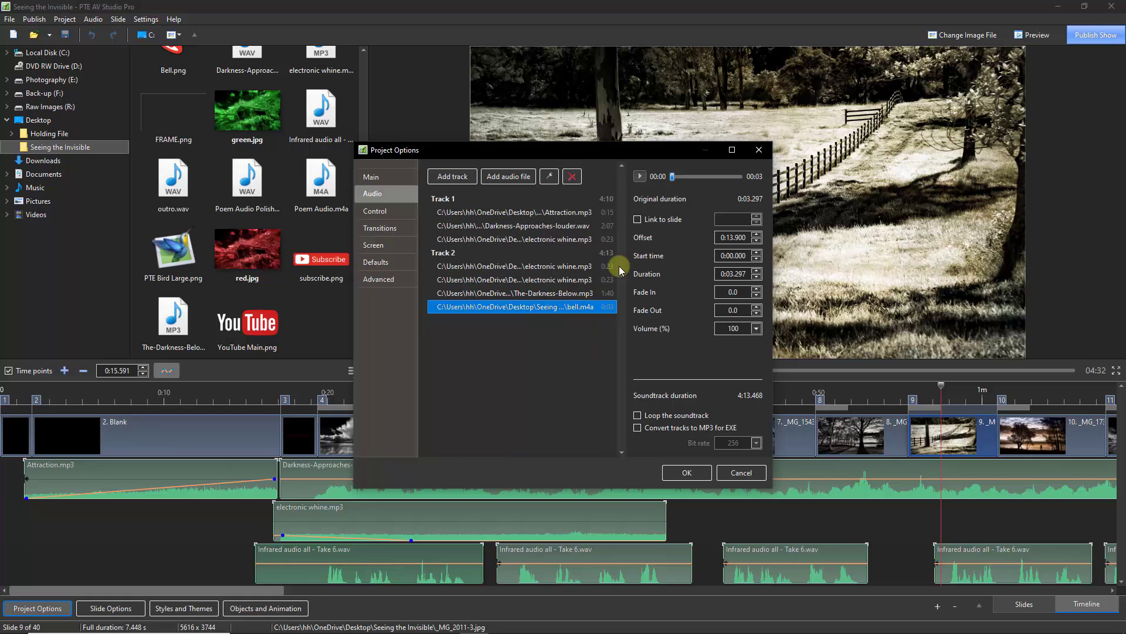
click(684, 474)
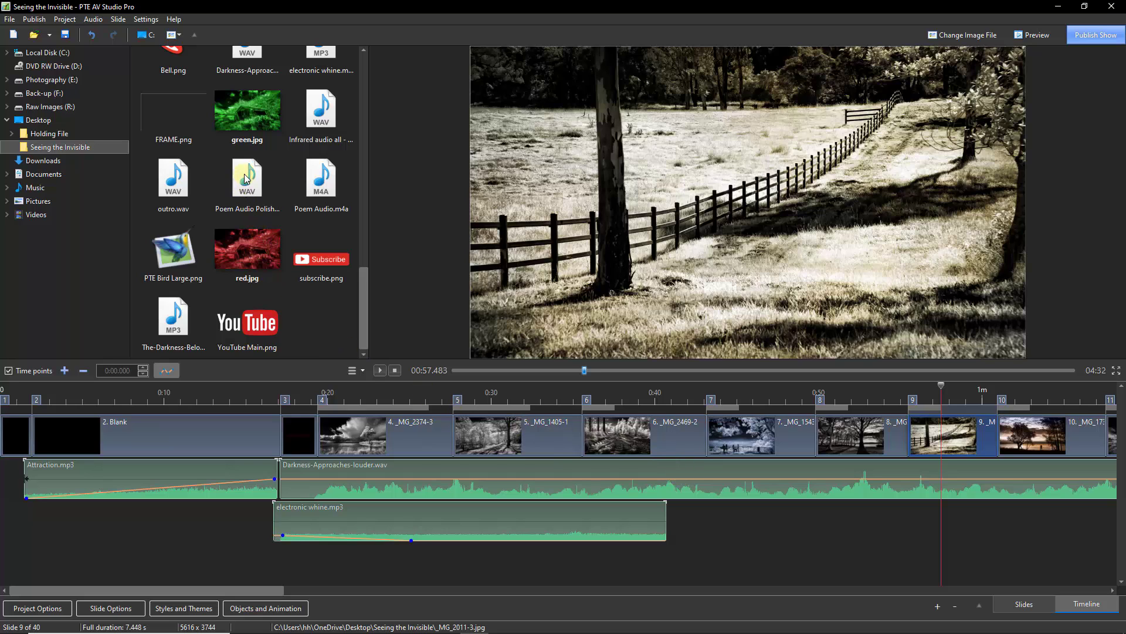
Step: Add Poem Audio Polished.wav to the timeline as a third audio track starting at about 0:16
drag(247, 183, 265, 567)
click(255, 562)
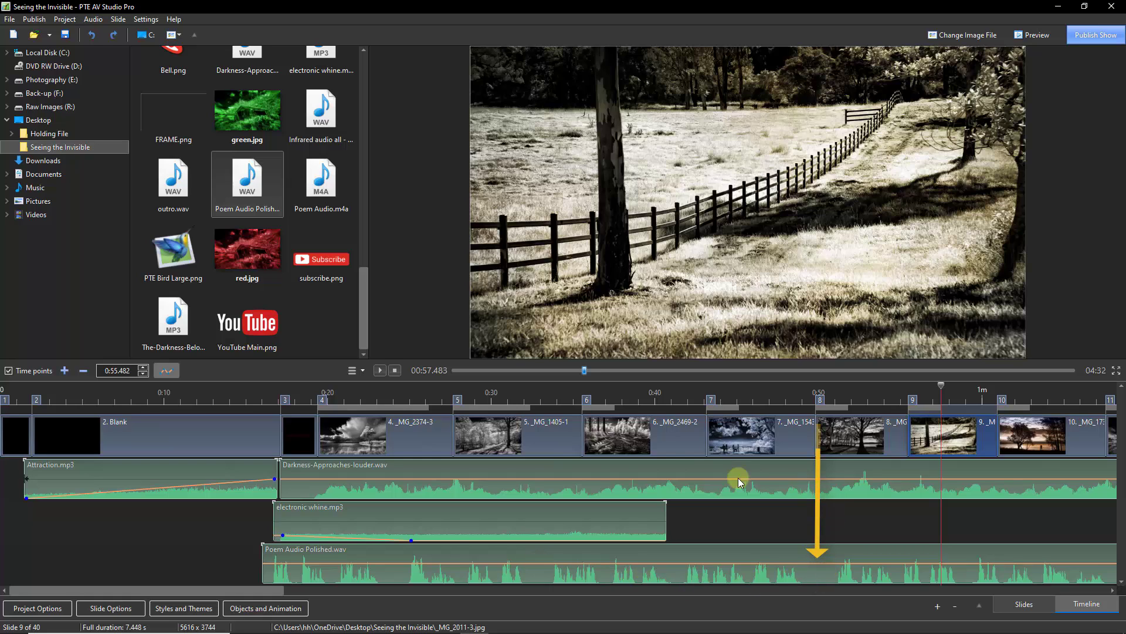
Step: Split the poem clip at about 0:33 and move its two parts to start at about 0:22 and 0:45
click(543, 390)
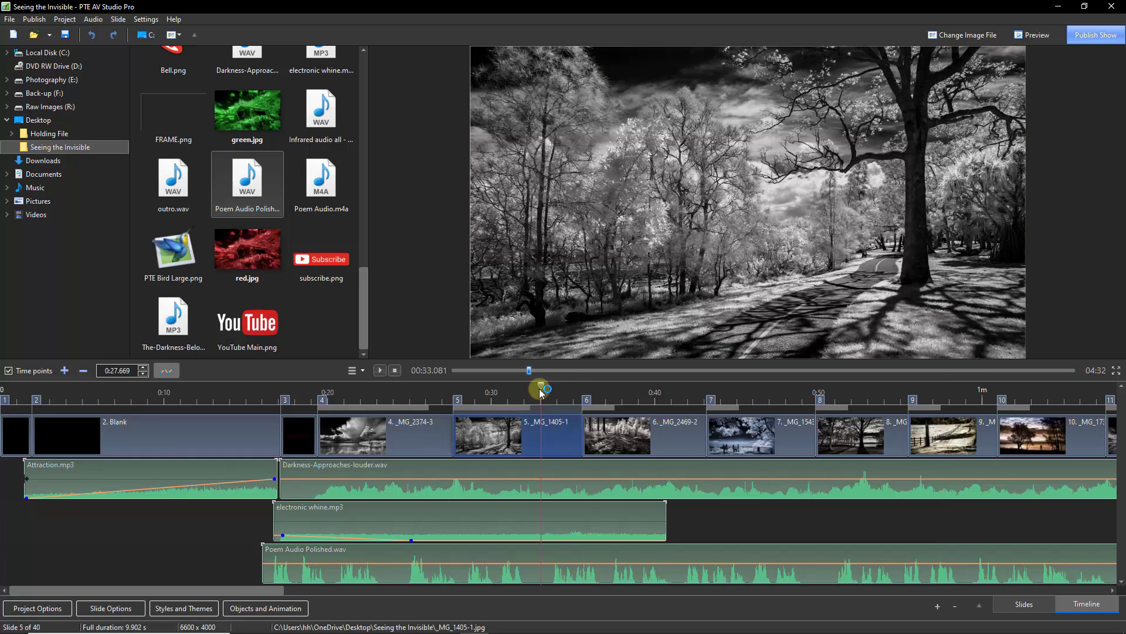
click(539, 390)
click(541, 565)
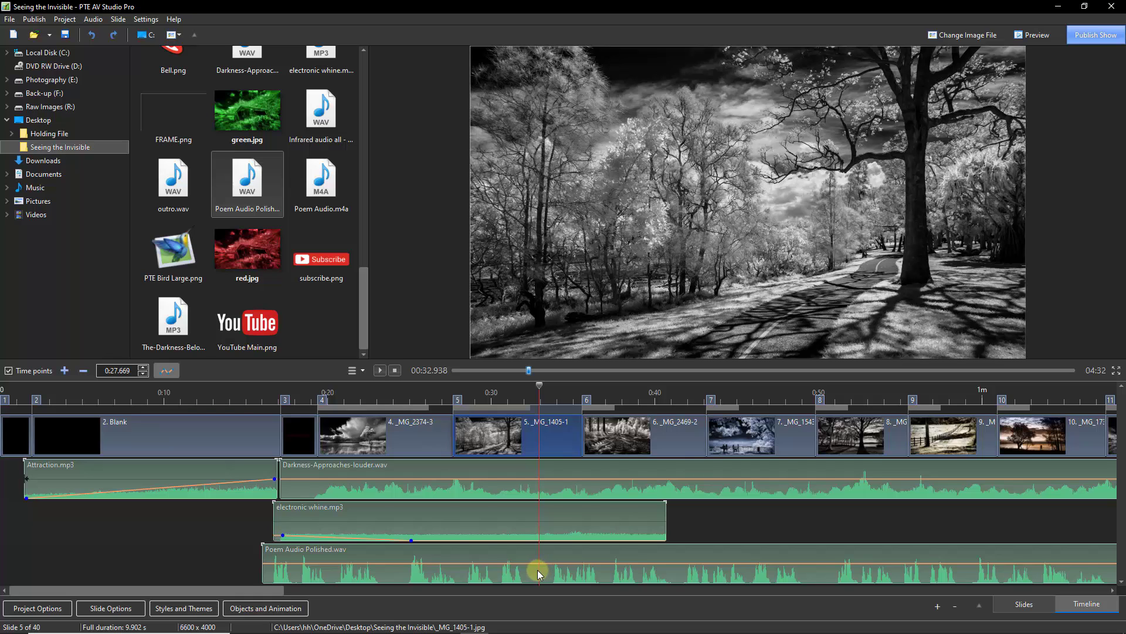
right_click(538, 570)
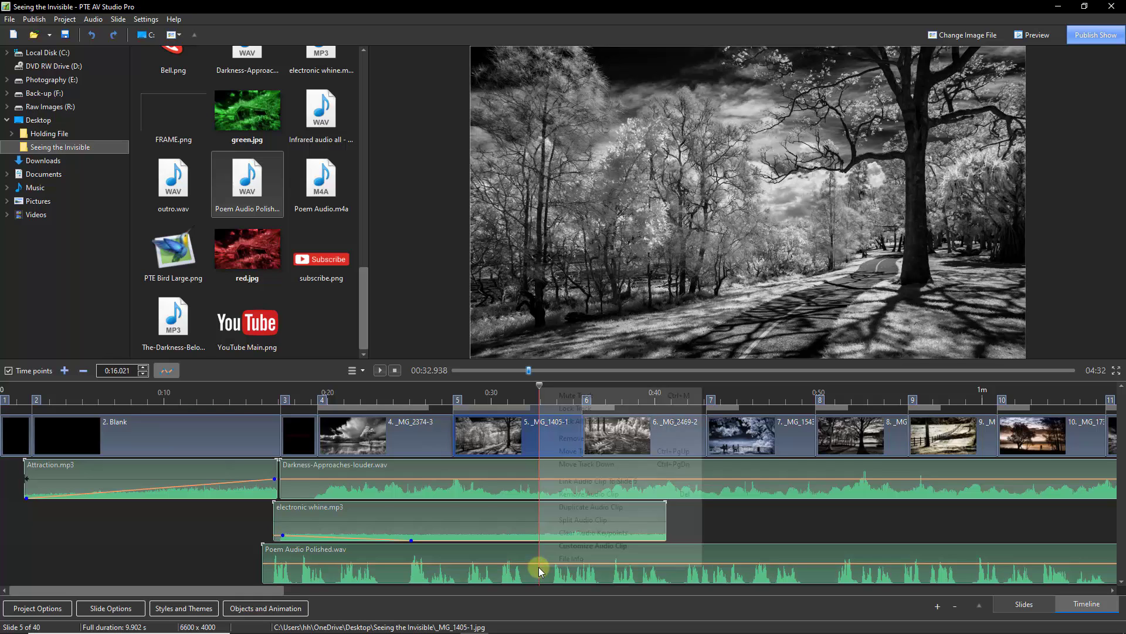
click(567, 520)
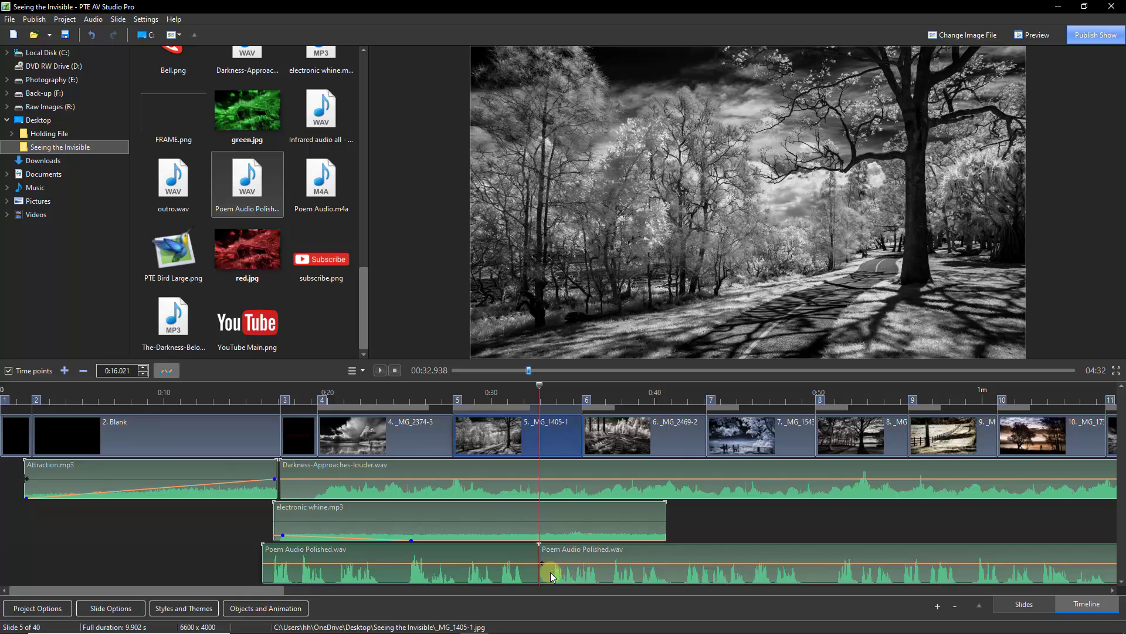
drag(547, 573, 752, 575)
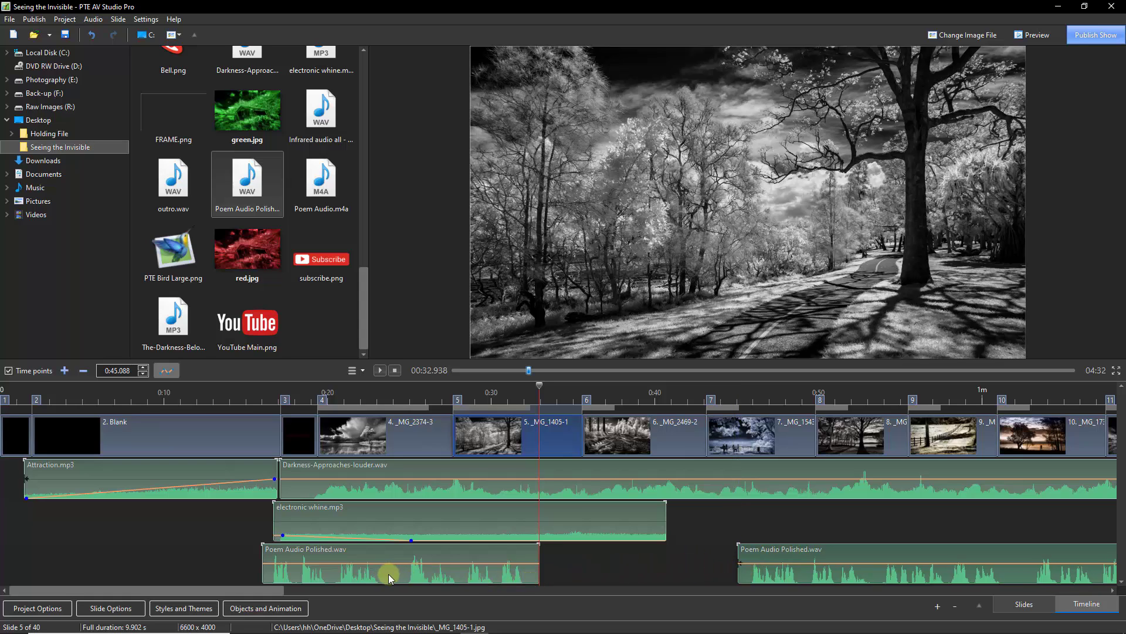
drag(382, 570, 481, 578)
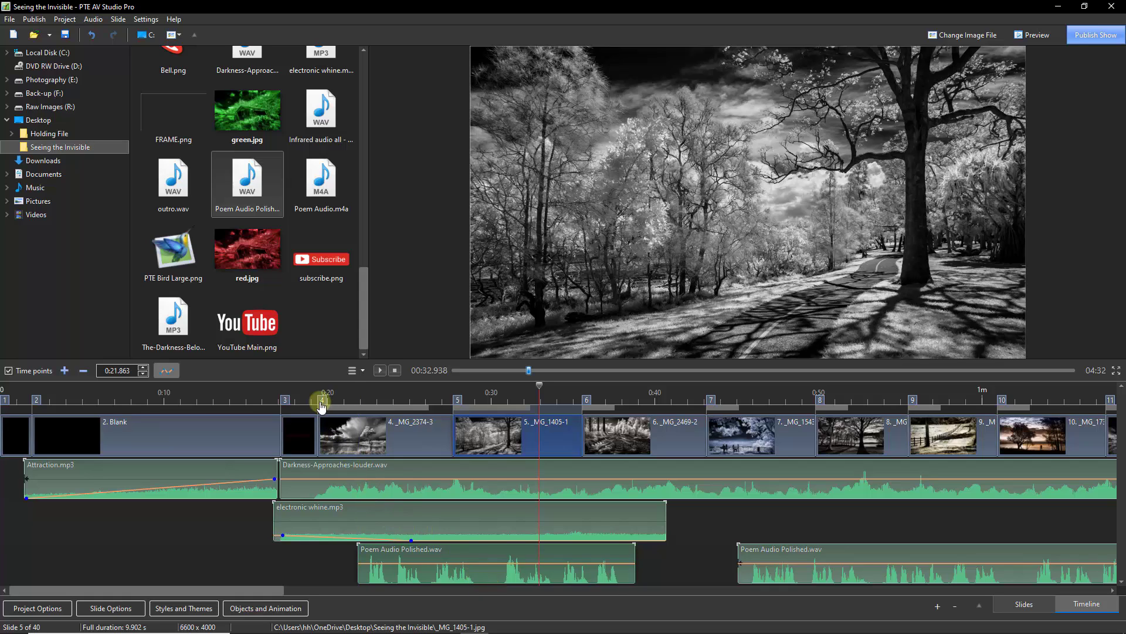
Step: Play the show from the beginning and move the first poem clip earlier to start at about 0:21
click(267, 389)
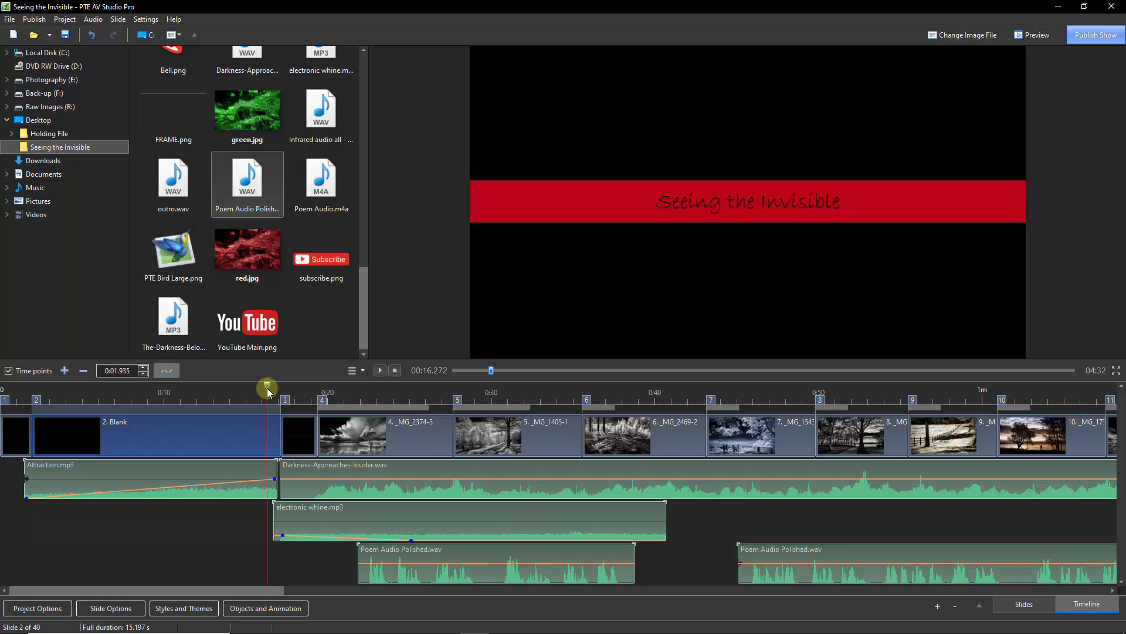
click(268, 389)
drag(268, 389, 2, 392)
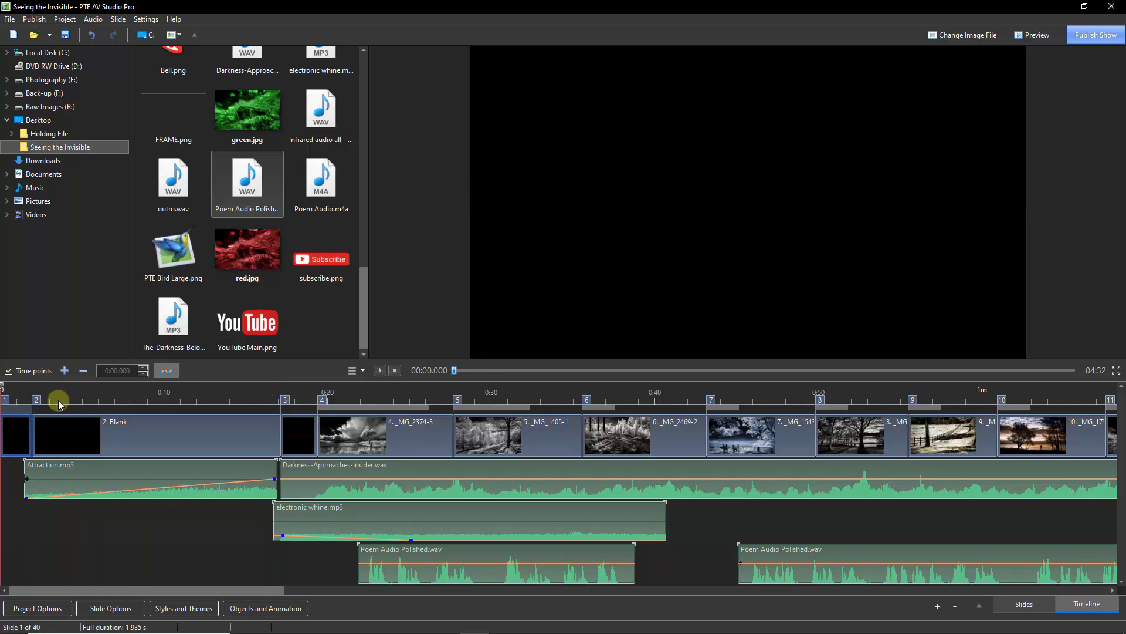
click(380, 373)
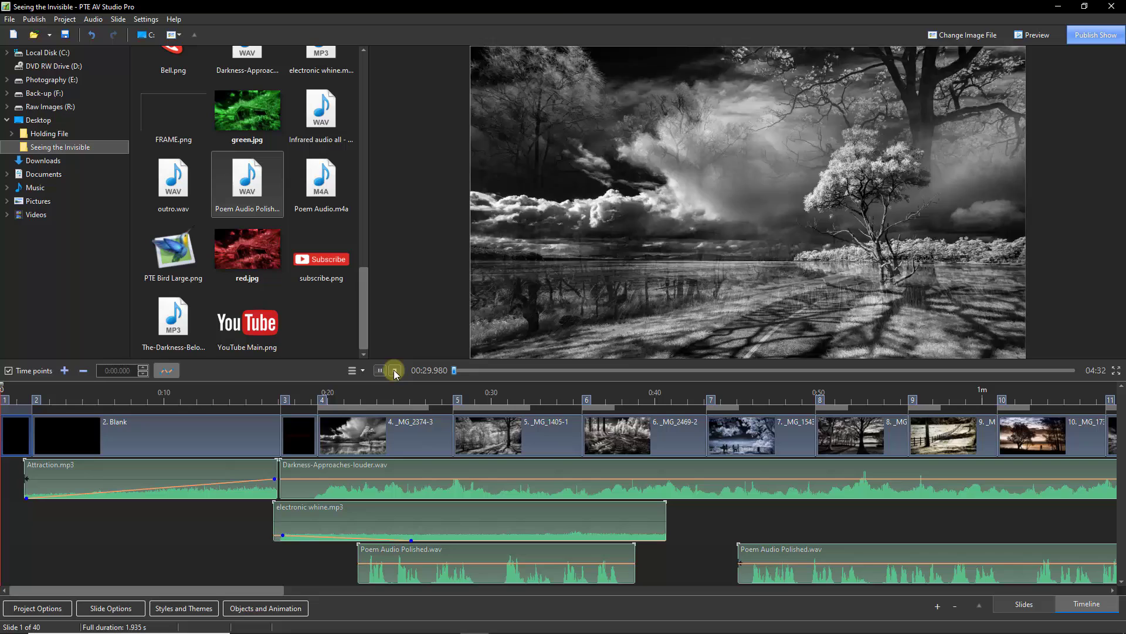
click(395, 370)
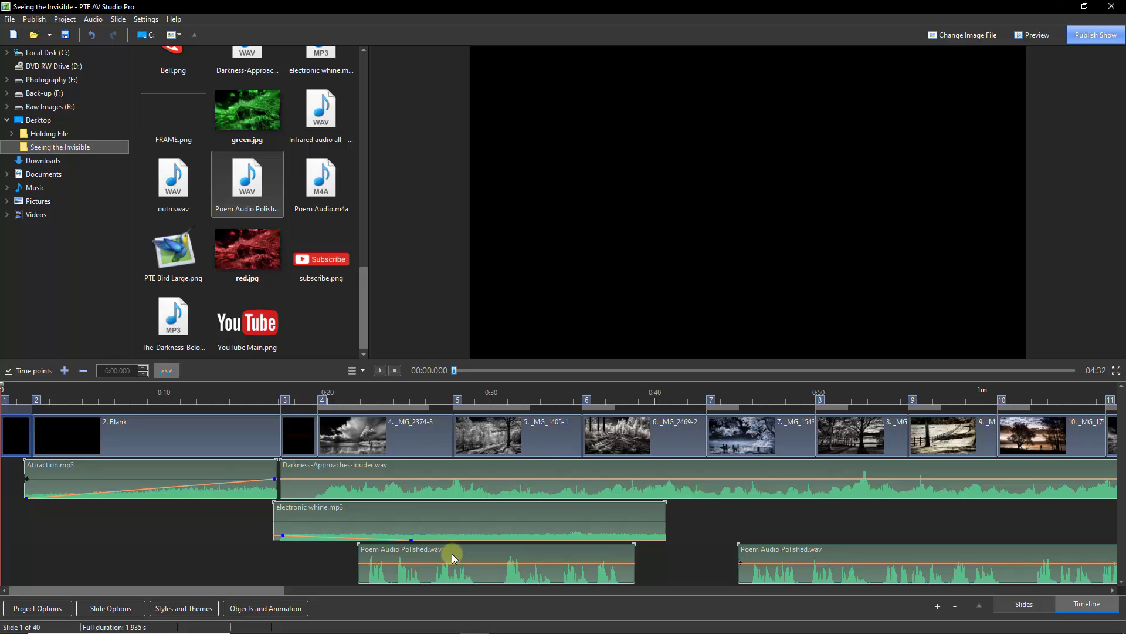
drag(452, 553, 427, 557)
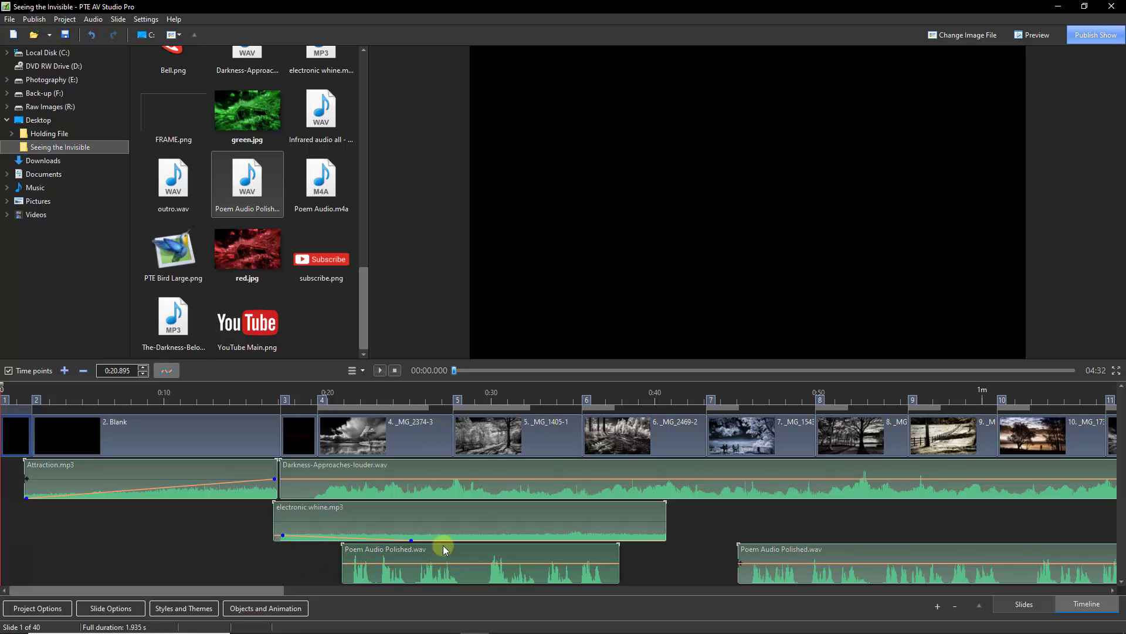
Step: Split the second poem clip at about 1:02 and move the remainder to start at about 1:05
click(1016, 389)
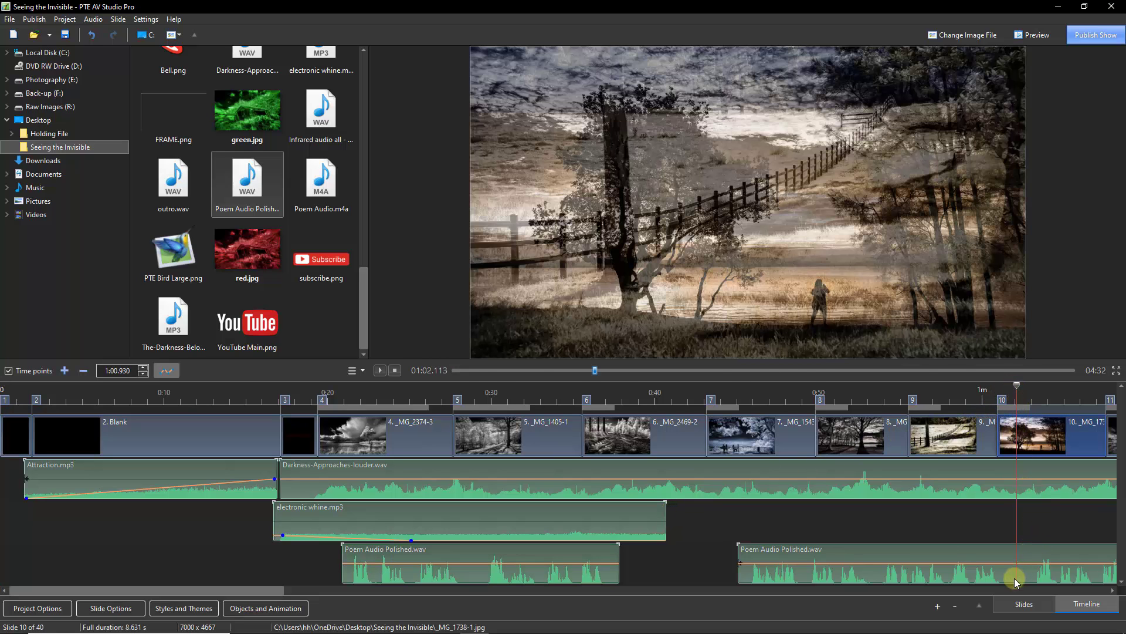
right_click(1015, 571)
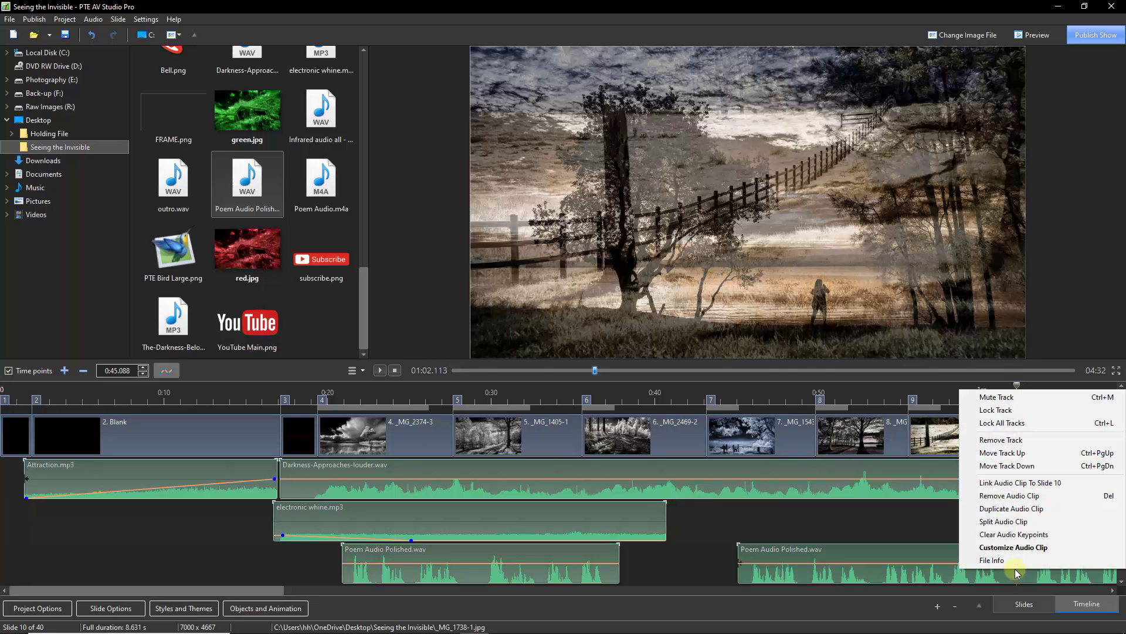
click(1015, 521)
drag(1030, 576, 1074, 572)
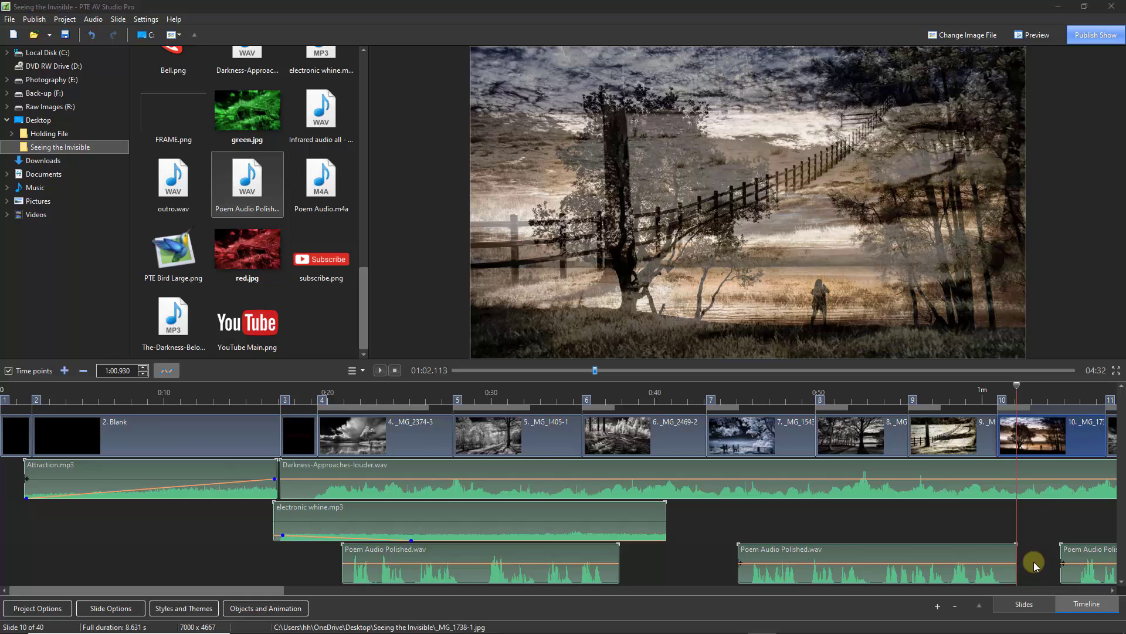
click(1019, 388)
drag(1021, 387, 1031, 388)
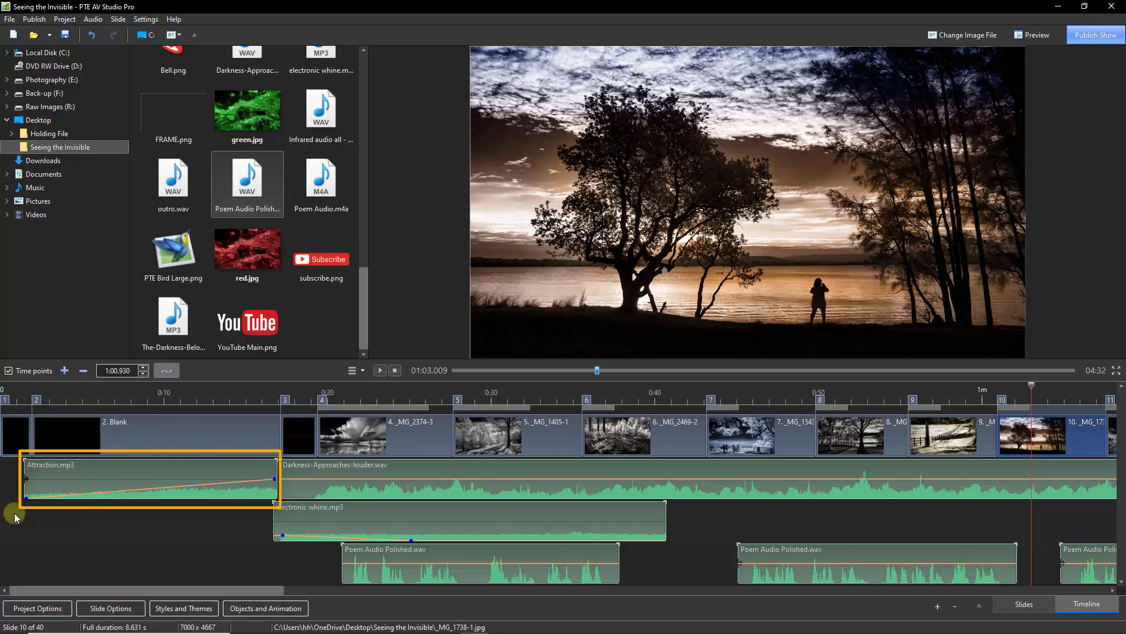
mouse_move(26, 500)
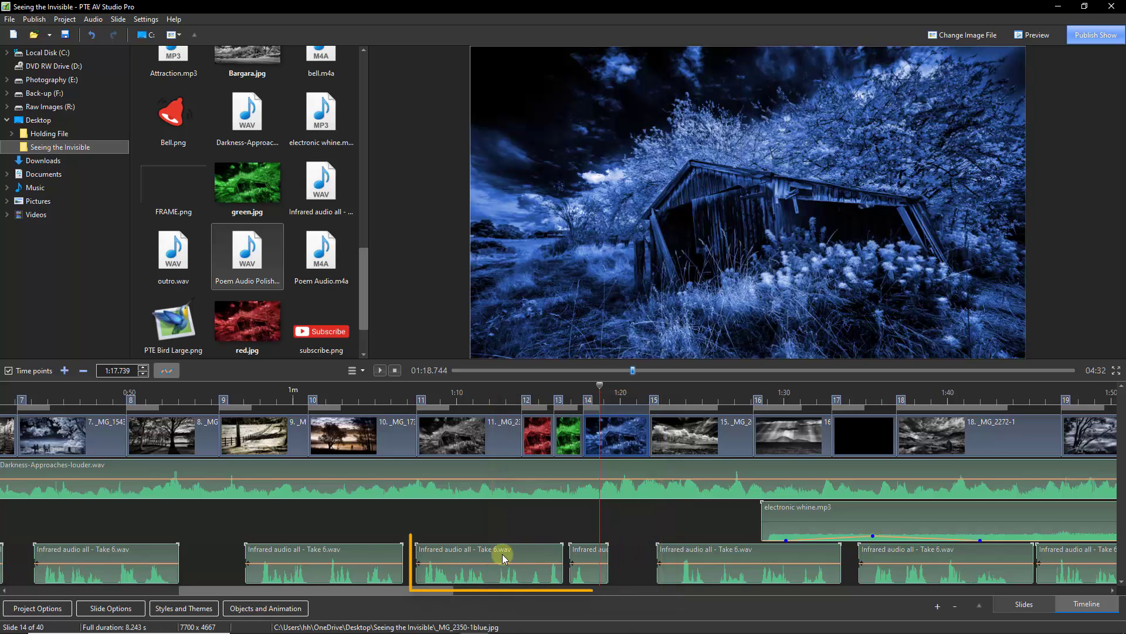
Step: Lower the volume line of Darkness-Approaches-louder.wav with a keypoint at about 1:14 and play back from about 1:12
click(513, 389)
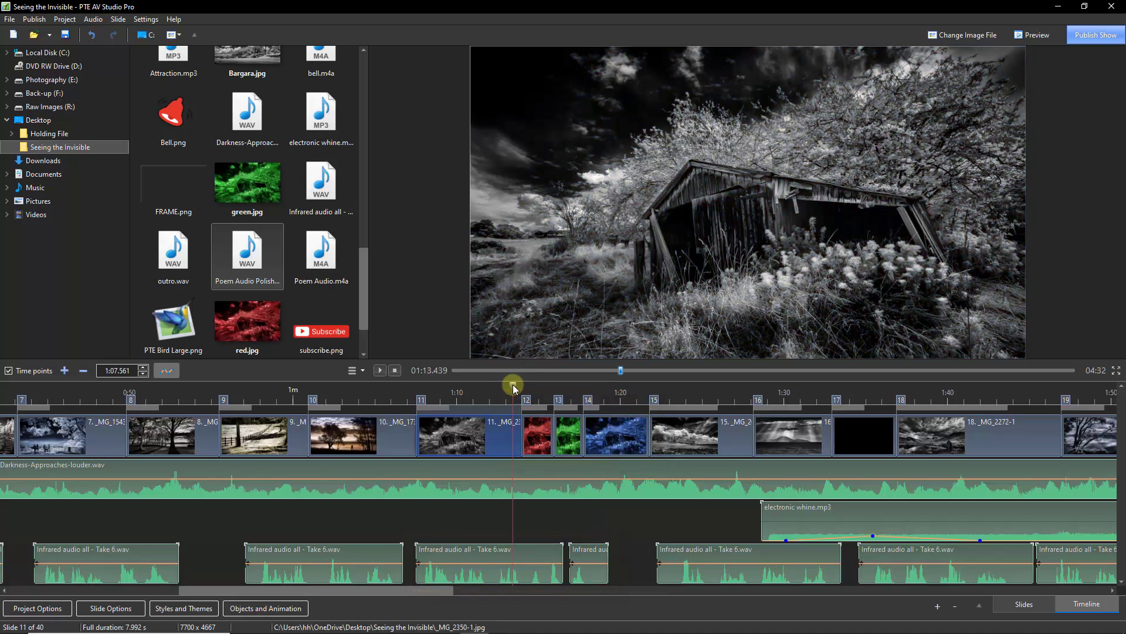
drag(529, 484, 529, 492)
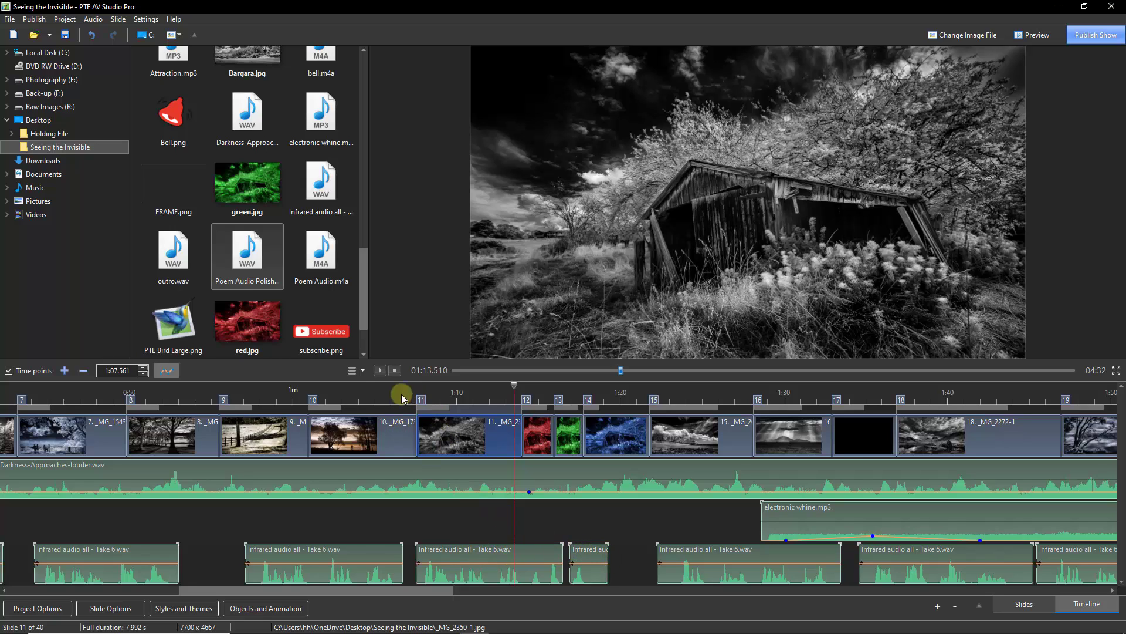
click(492, 389)
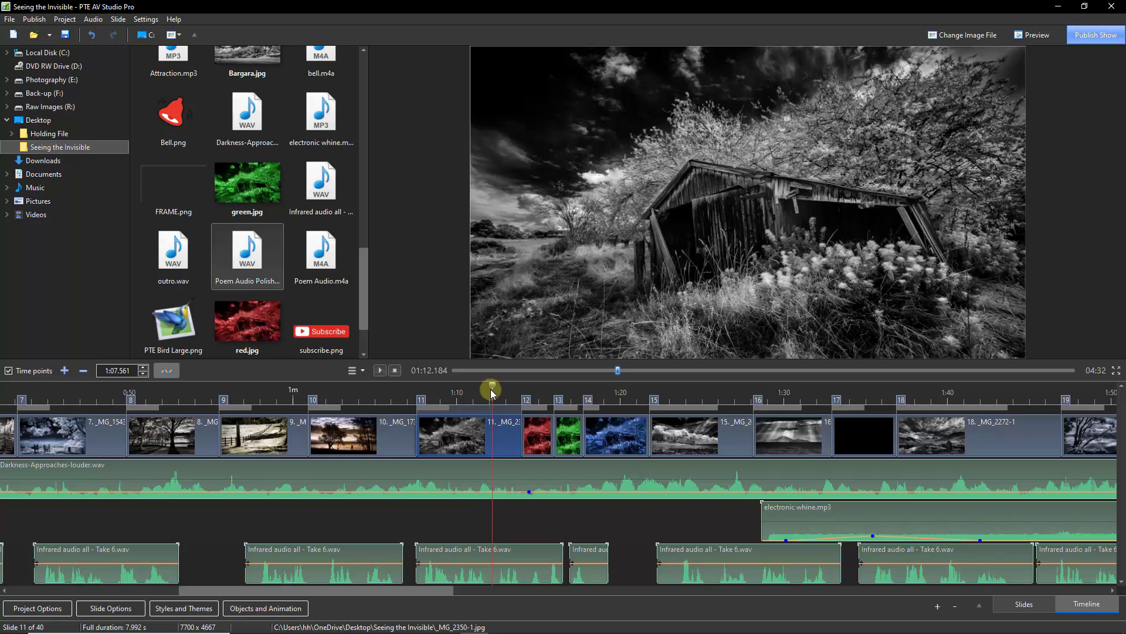
click(380, 370)
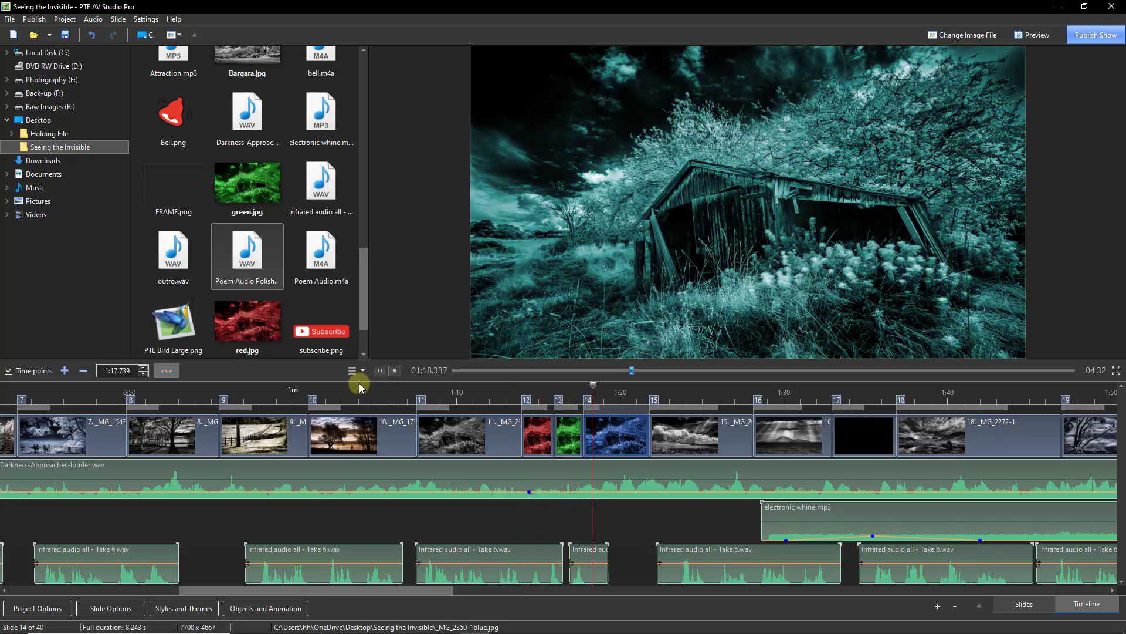
click(393, 373)
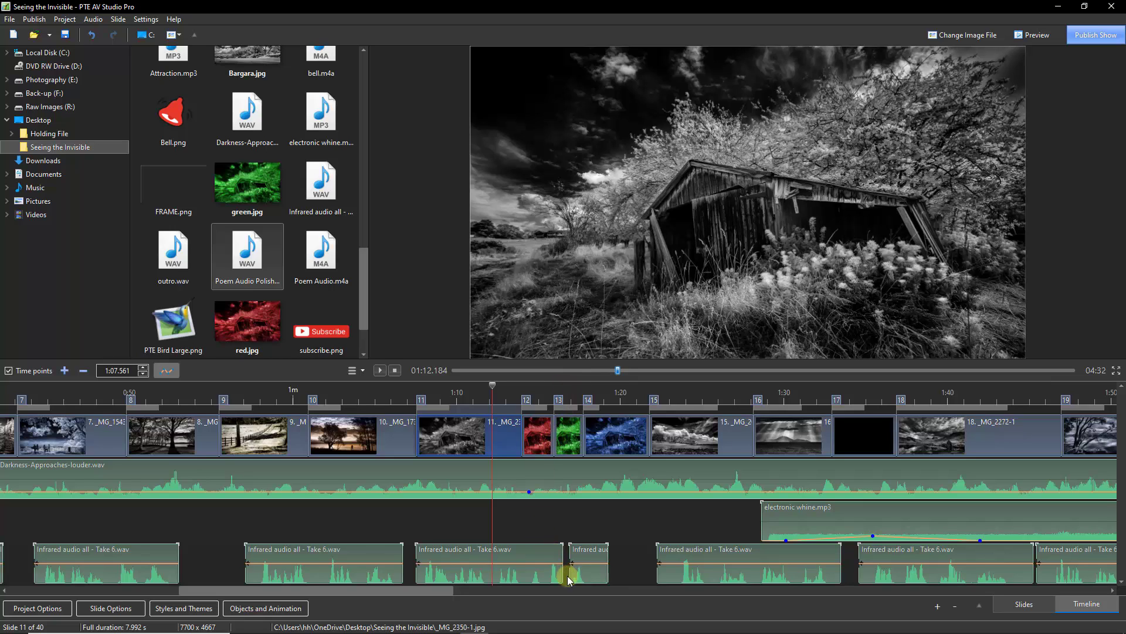
Step: Move the short narration clip under slide 14 to start at about 1:18 and play back the passage from about 1:12
drag(578, 574, 606, 577)
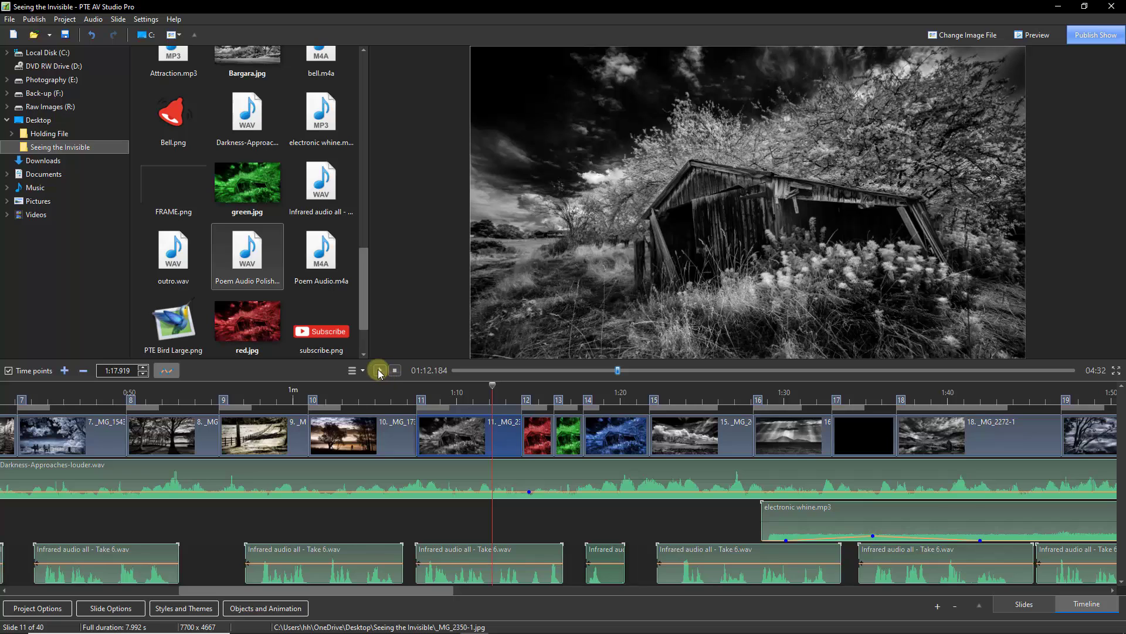
click(381, 370)
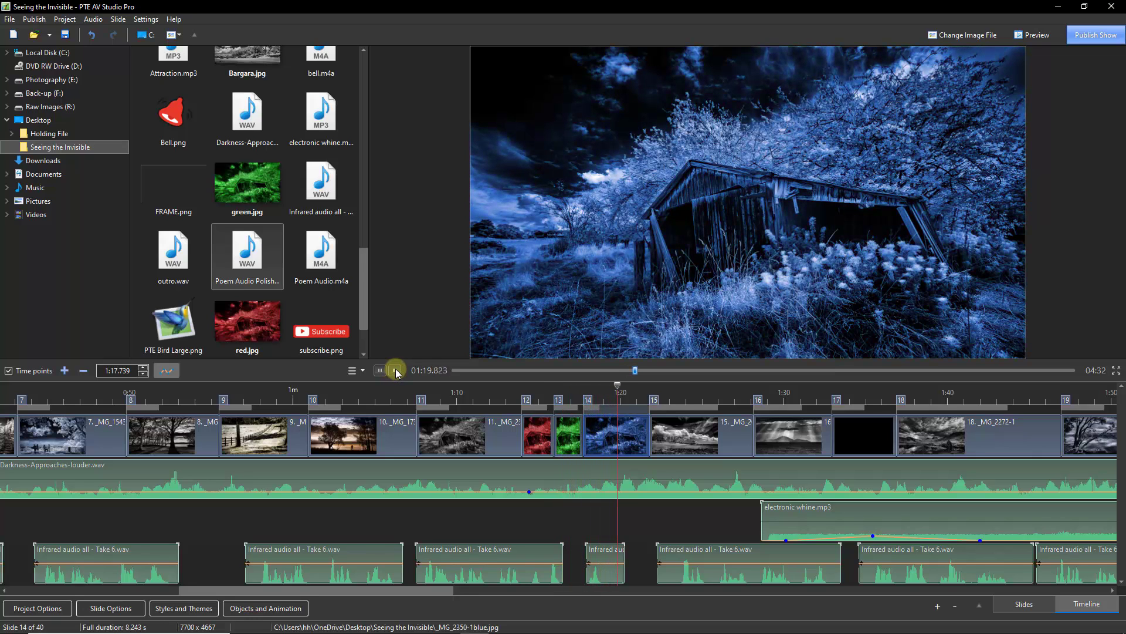
click(395, 370)
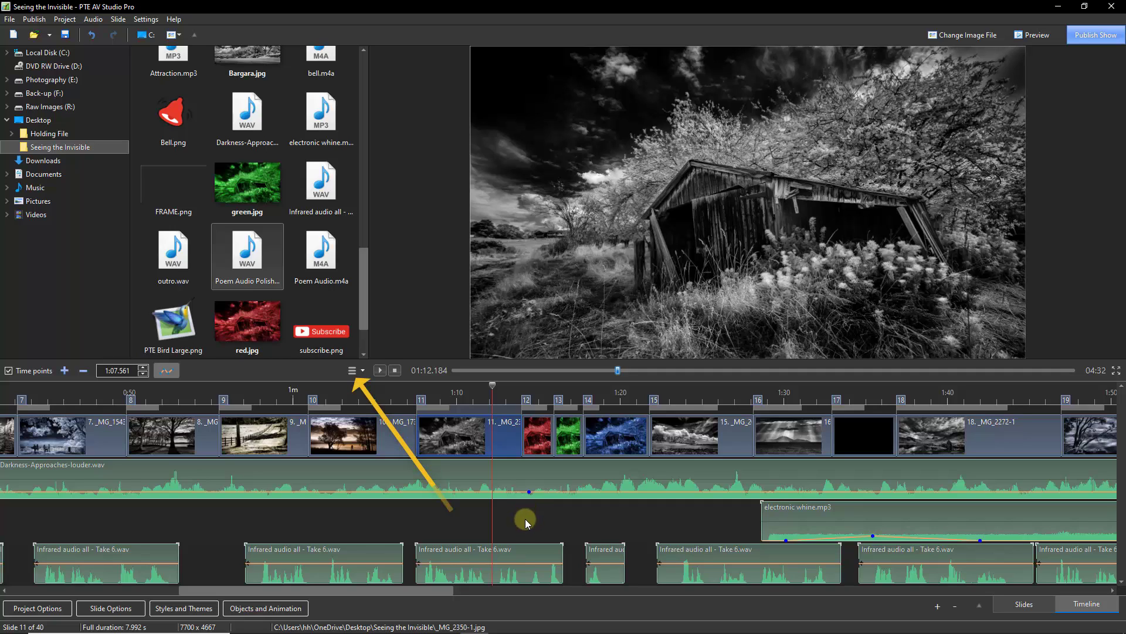
Step: Export the soundtrack as a WAV file named Seeing the Invisible-edit in the Seeing the Invisible folder
click(363, 371)
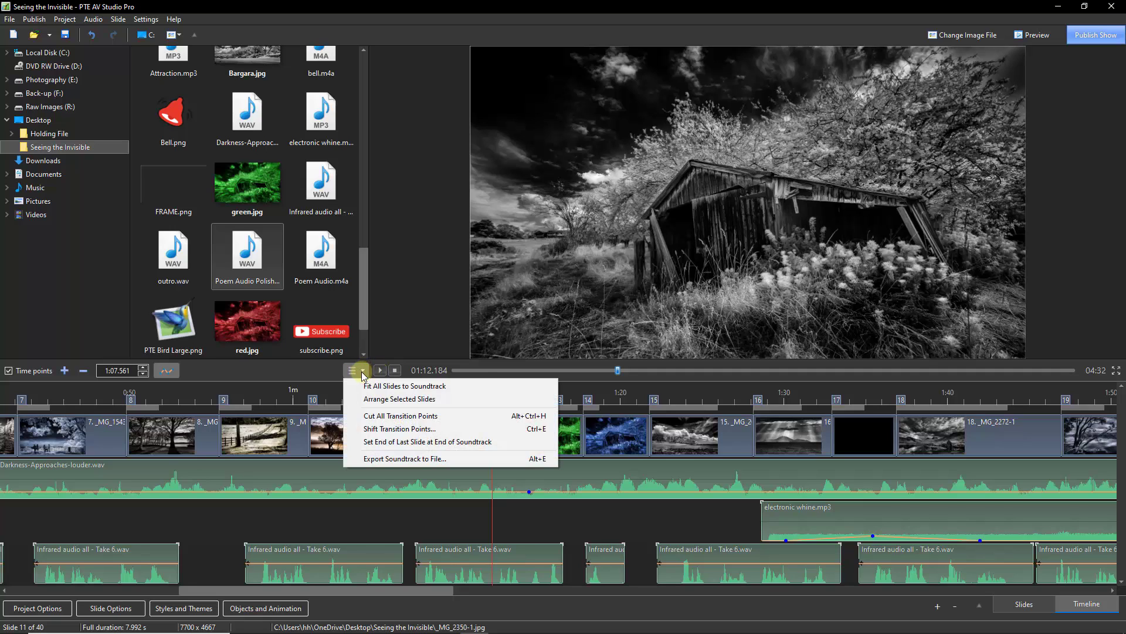
click(367, 459)
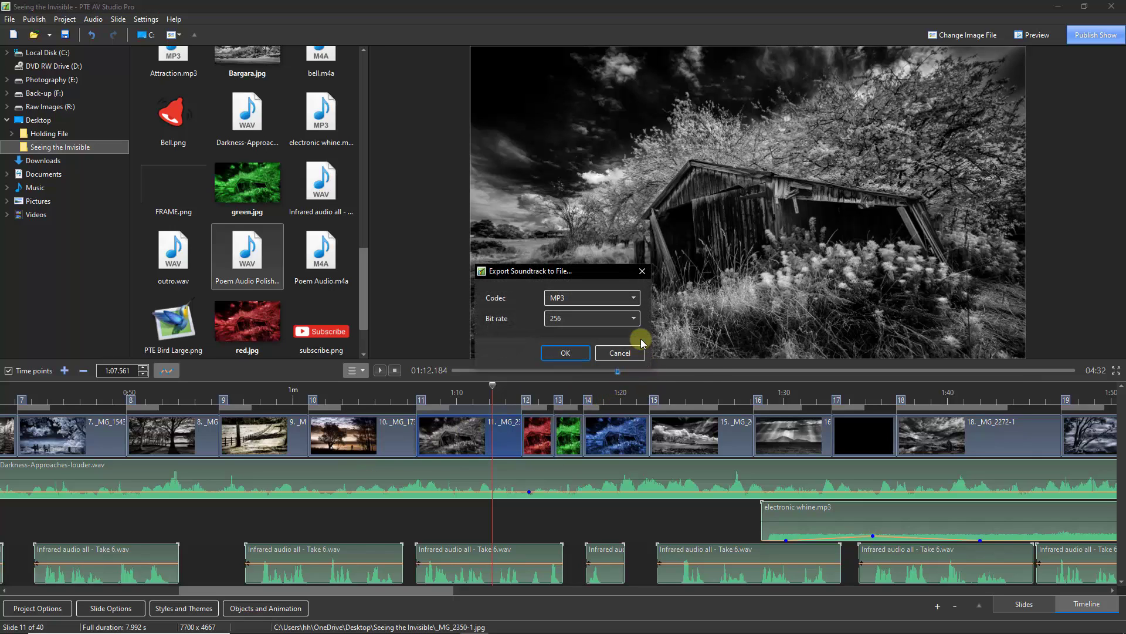
click(634, 299)
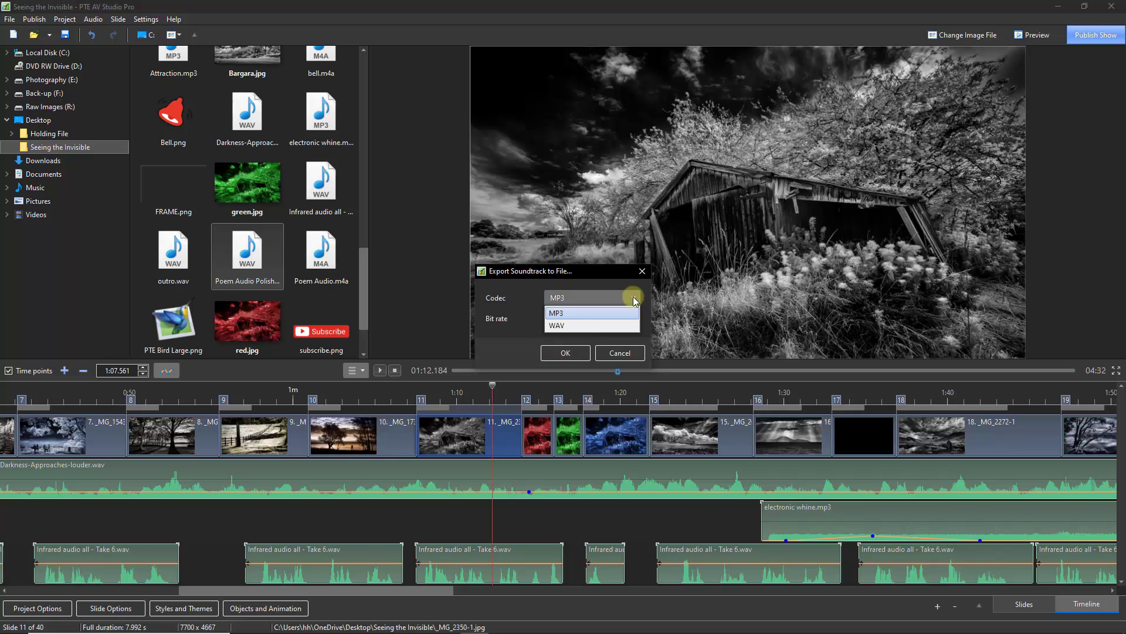
click(584, 325)
click(561, 354)
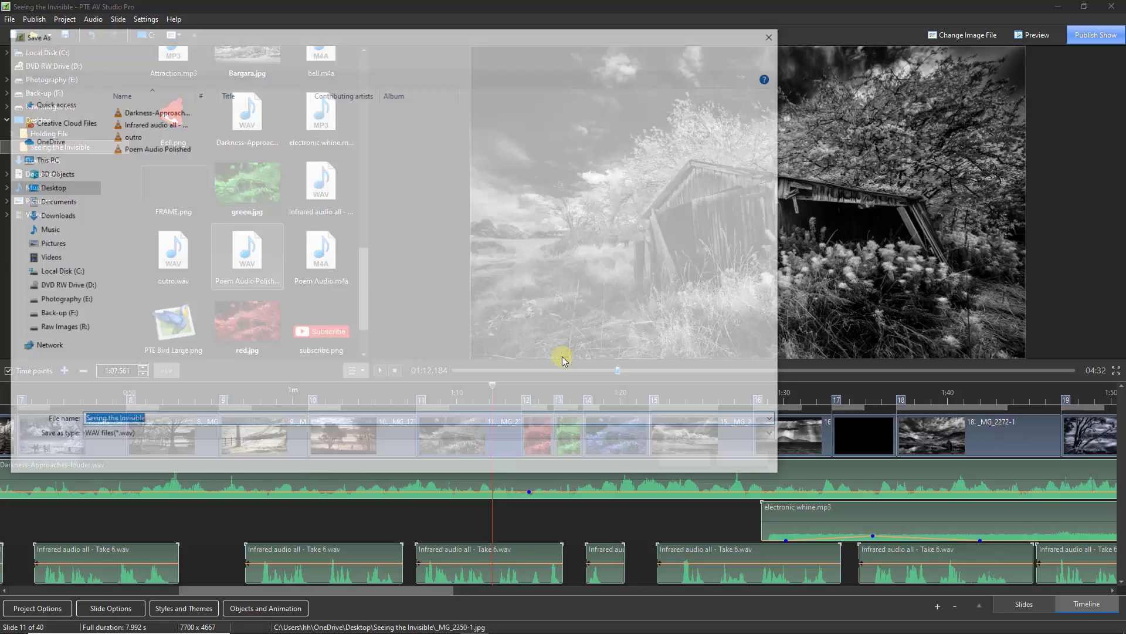
click(156, 421)
text(-)
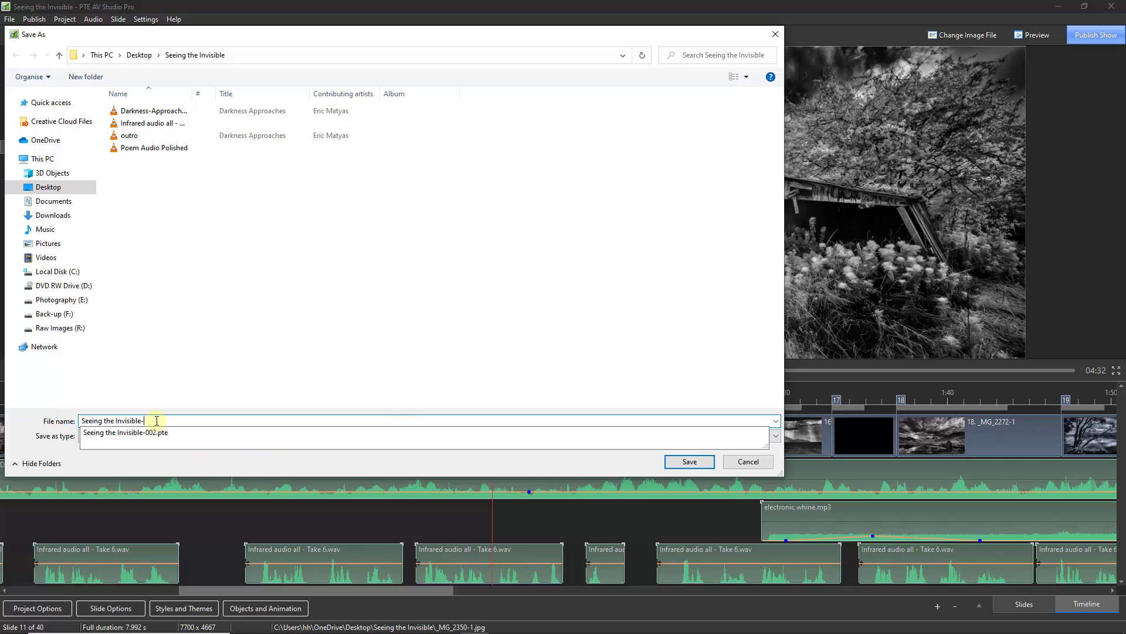
text(edit)
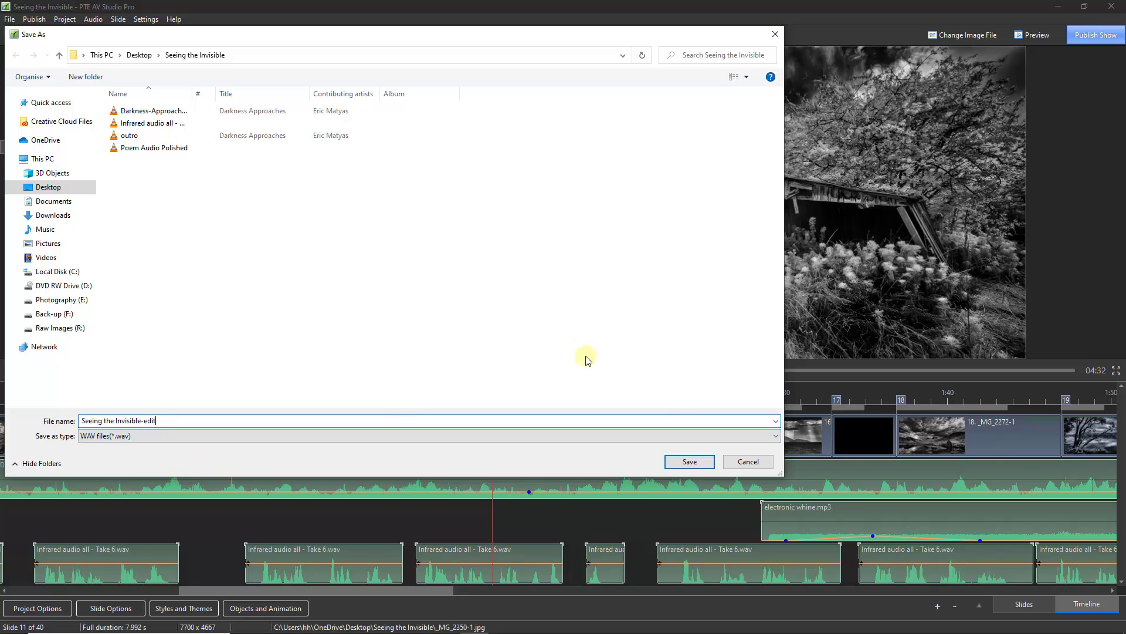
click(690, 463)
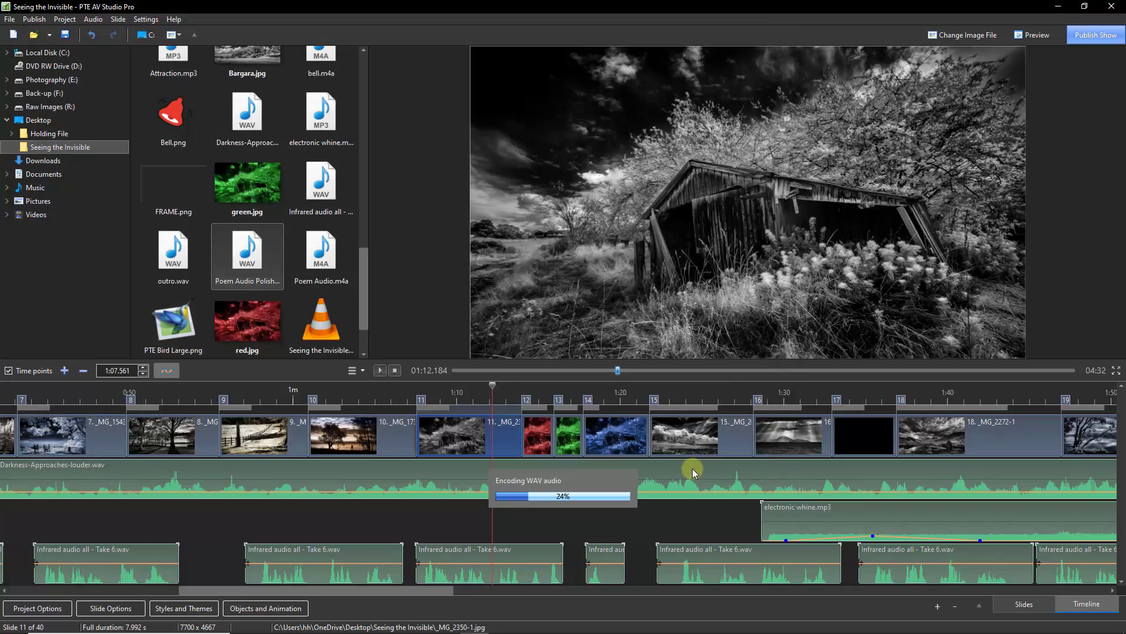